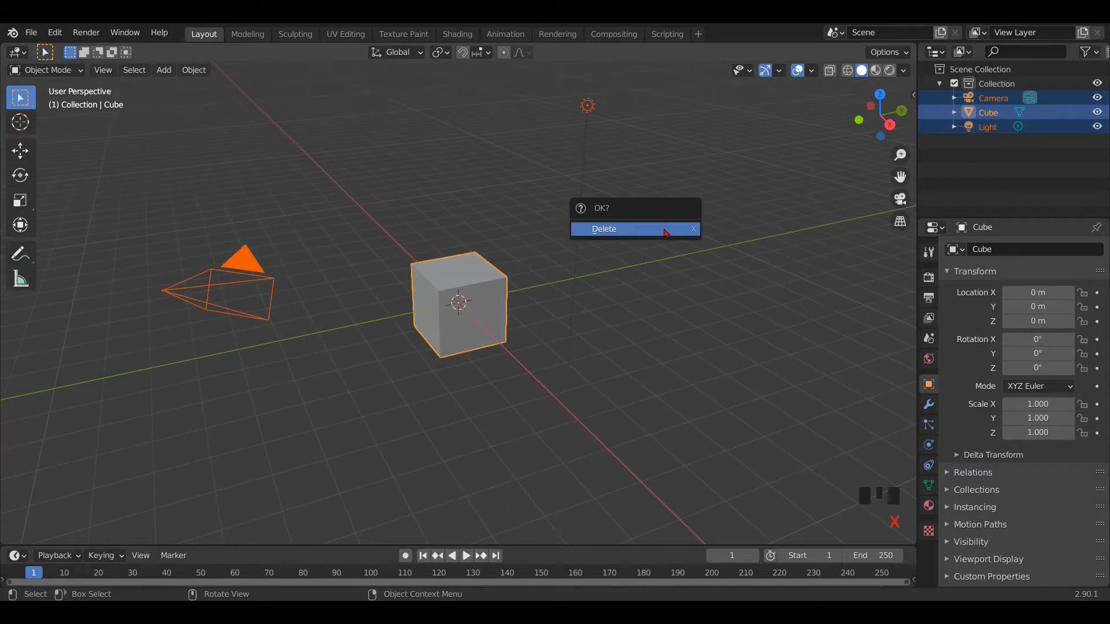
Delete the default camera, cube and light, and add a mesh plane scaled by a factor of 4.
{"action": "left_click", "coordinate": [665, 229]}
{"action": "key", "text": "shift+a"}
{"action": "mouse_move", "coordinate": [665, 227]}
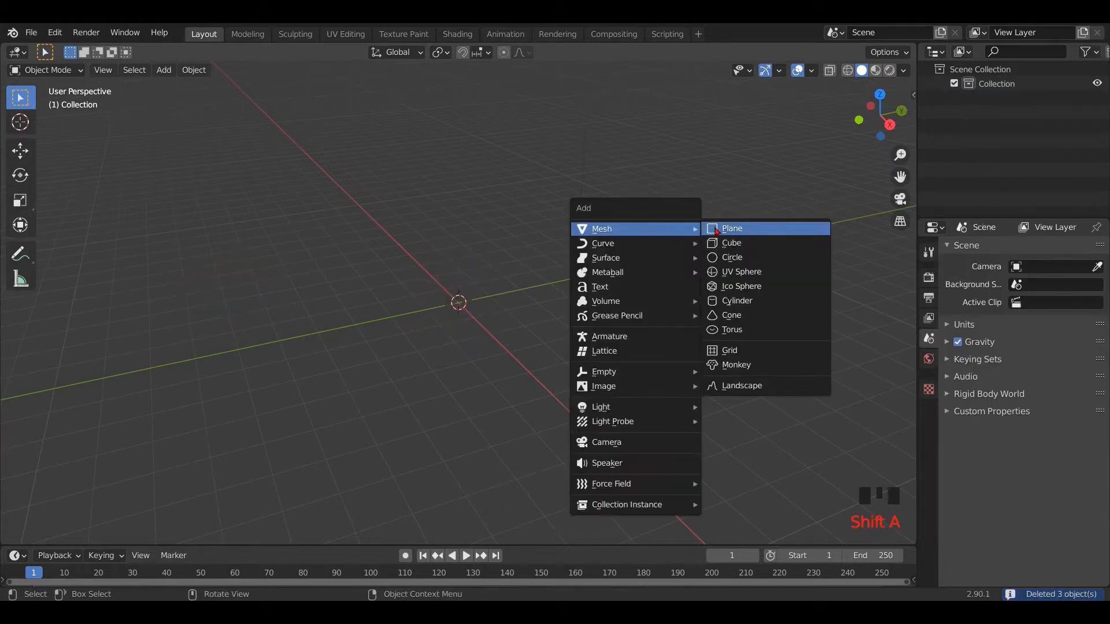
{"action": "left_click", "coordinate": [721, 230]}
{"action": "key", "text": "s"}
{"action": "key", "text": "4"}
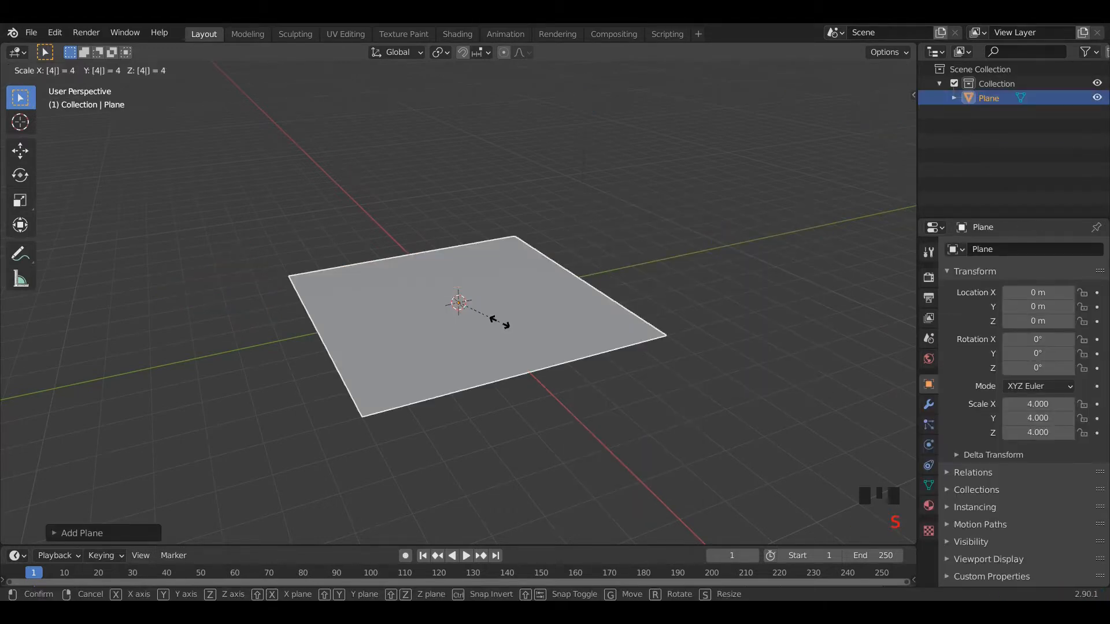
{"action": "left_click", "coordinate": [501, 325]}
Subdivide the plane's mesh with 5 cuts and return to Object Mode.
{"action": "key", "text": "Tab"}
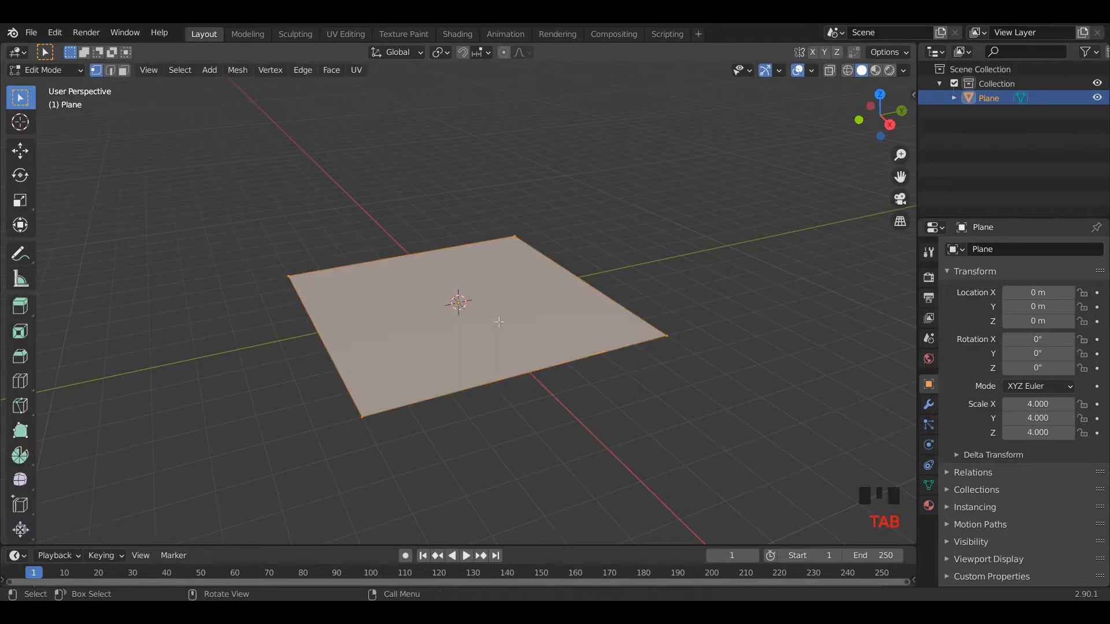
{"action": "right_click", "coordinate": [485, 249]}
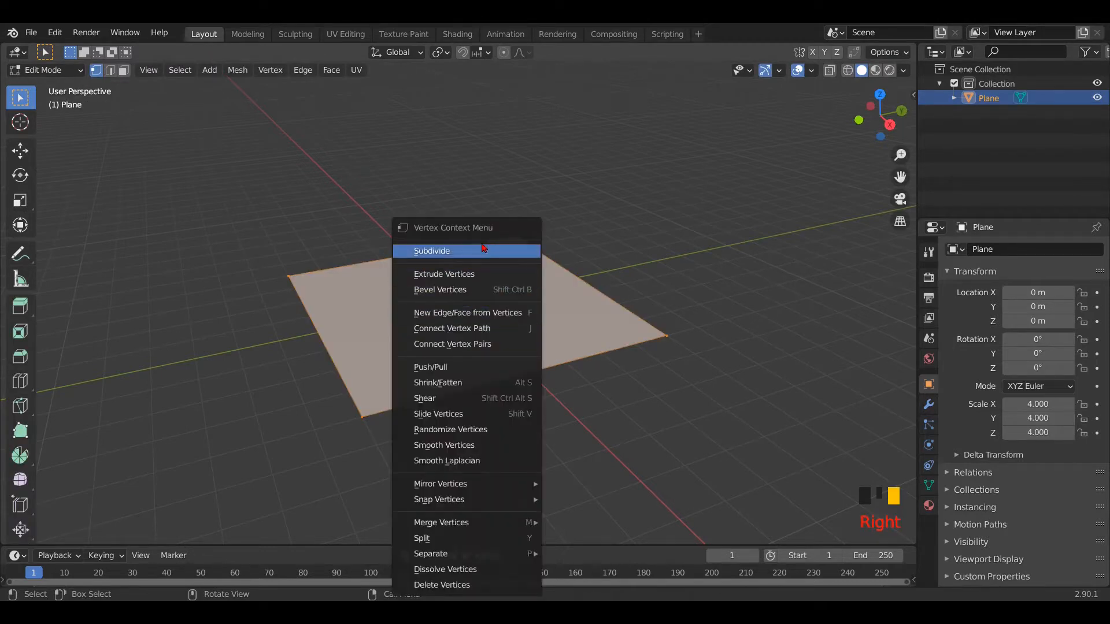
{"action": "left_click", "coordinate": [474, 252]}
{"action": "left_click", "coordinate": [100, 540]}
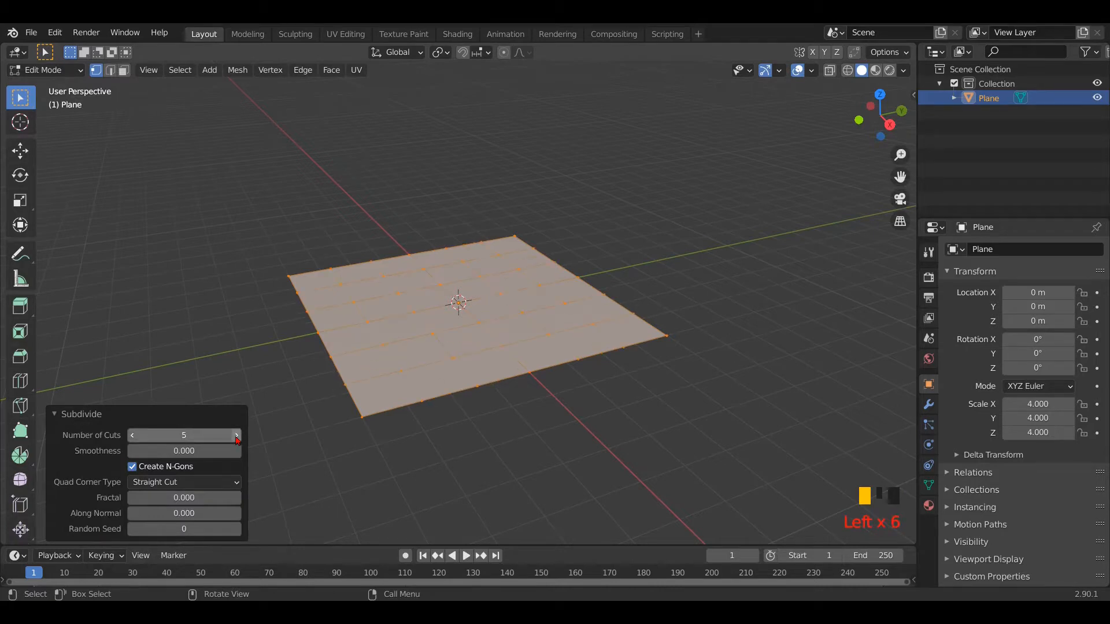
{"action": "key", "text": "Tab"}
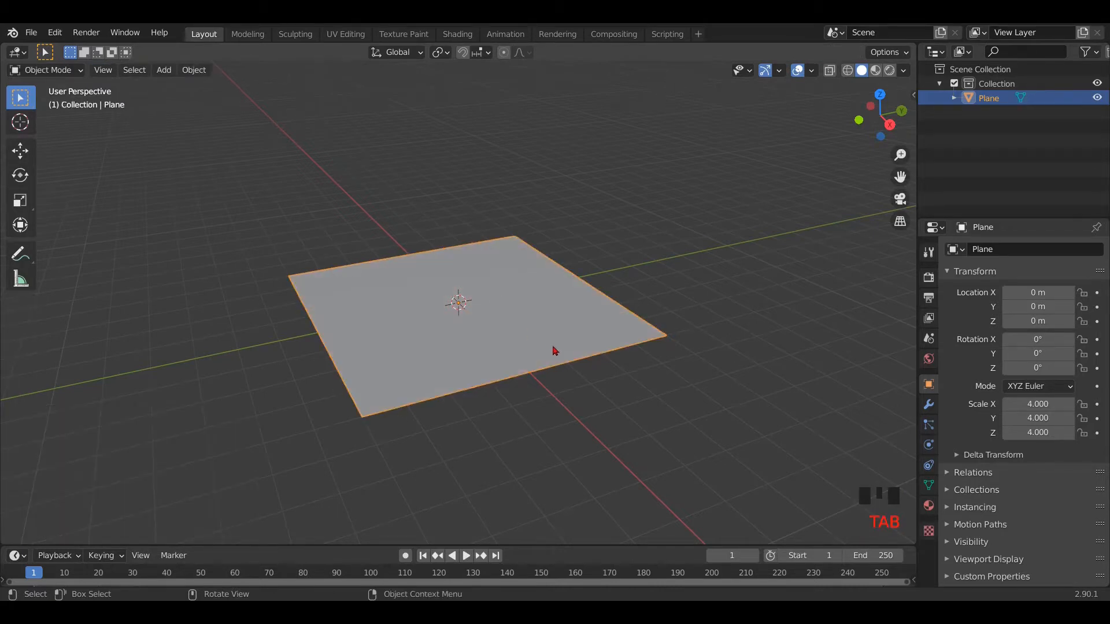
Add a Wireframe modifier with a thickness of 0.35 m to the subdivided plane.
{"action": "middle_click_drag", "start_coordinate": [554, 351], "coordinate": [480, 376]}
{"action": "key", "text": "grave"}
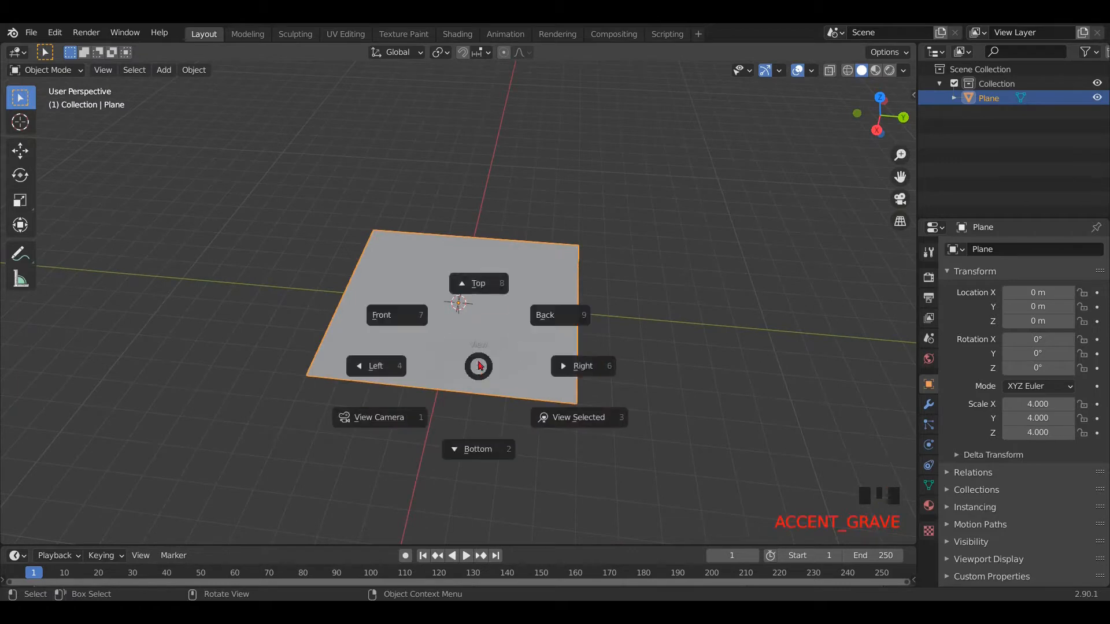
{"action": "left_click", "coordinate": [478, 285]}
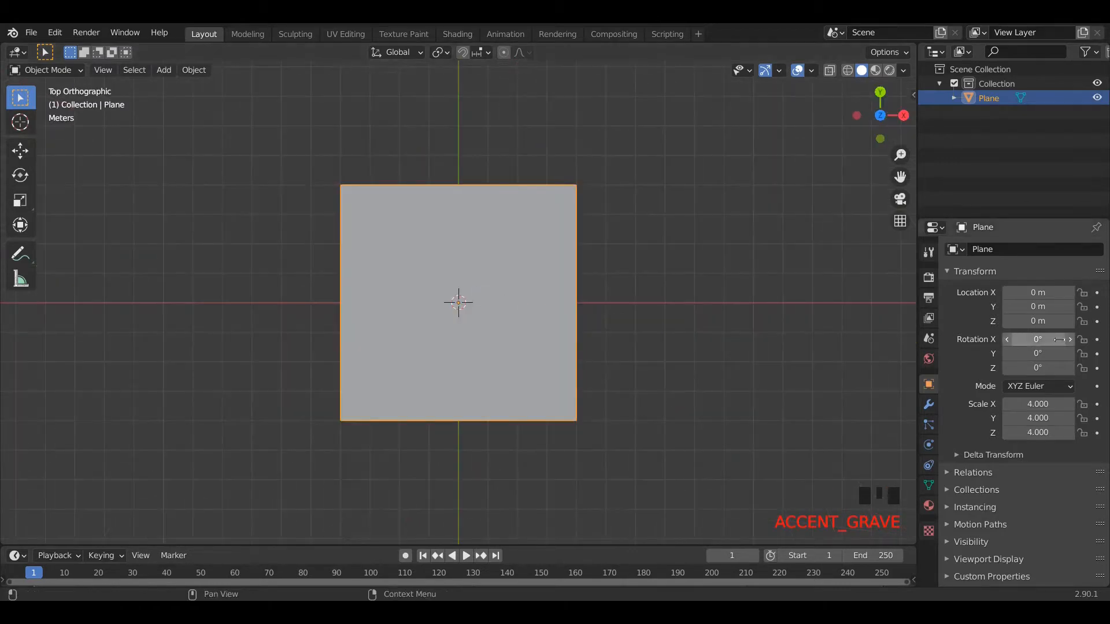
{"action": "left_click", "coordinate": [928, 405]}
{"action": "left_click", "coordinate": [1001, 253]}
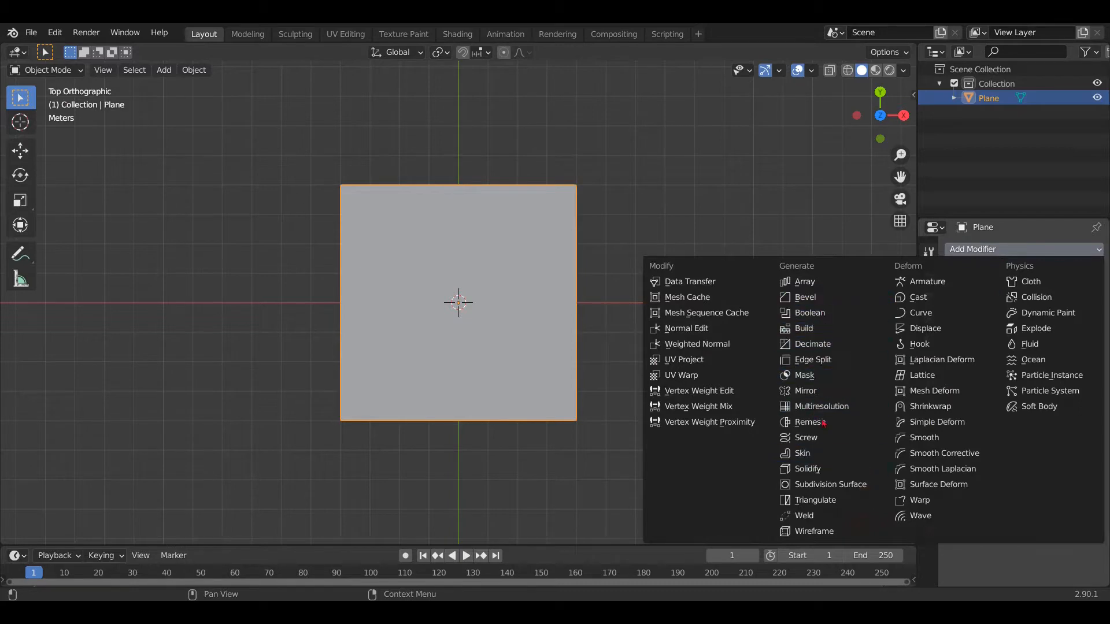
{"action": "left_click", "coordinate": [834, 531]}
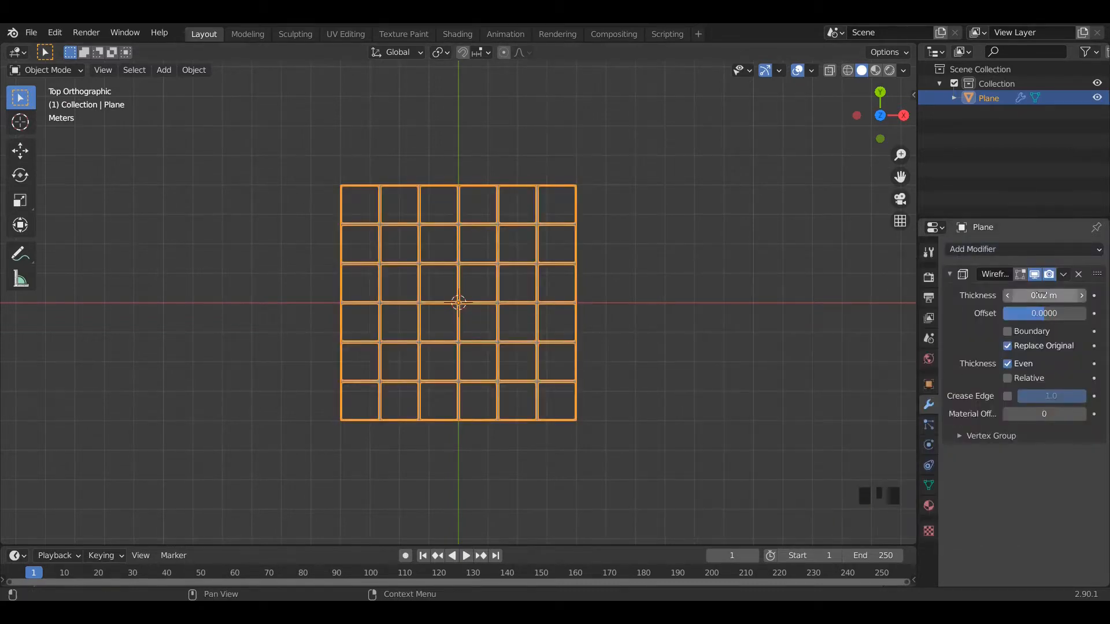
{"action": "left_click", "coordinate": [1039, 296]}
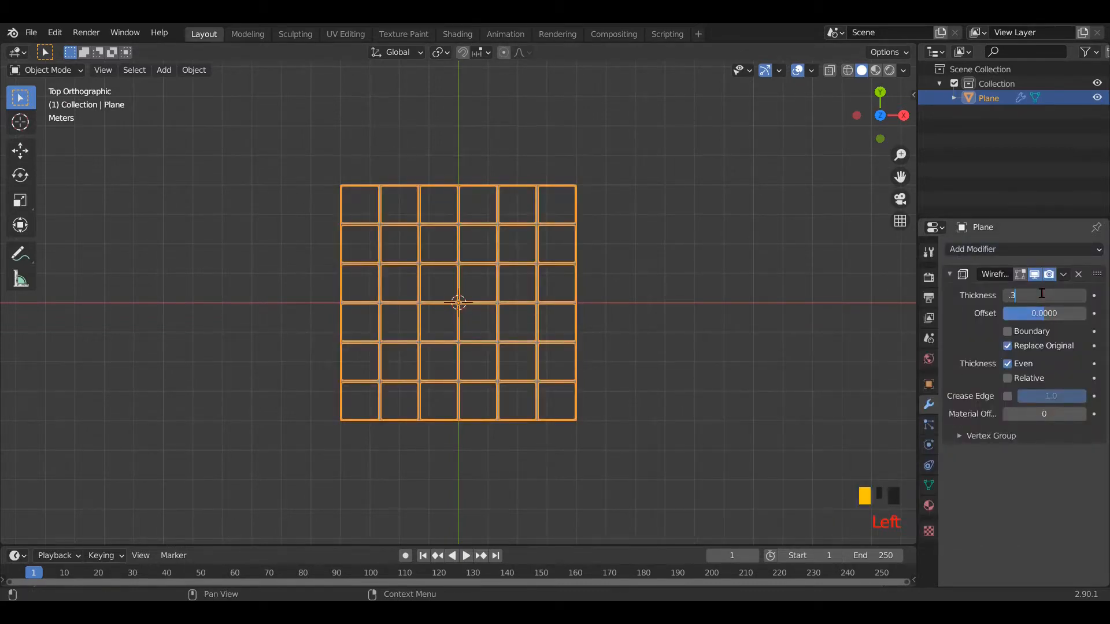
{"action": "key", "text": "Return"}
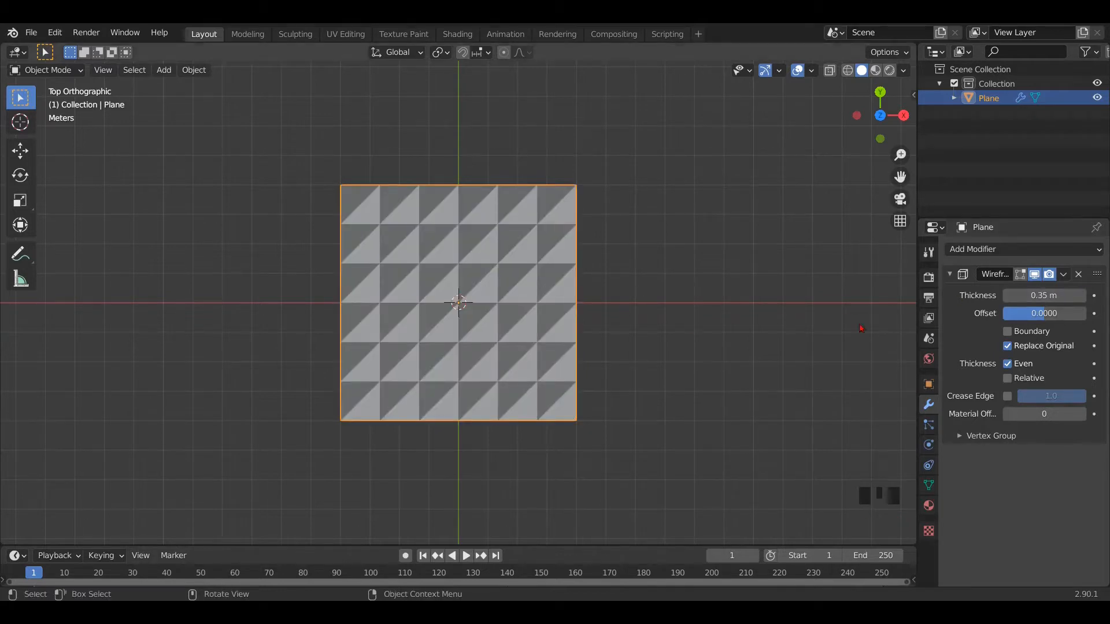
Add a Screw modifier to the plane and set its axis to Y.
{"action": "middle_click_drag", "start_coordinate": [860, 329], "coordinate": [657, 286]}
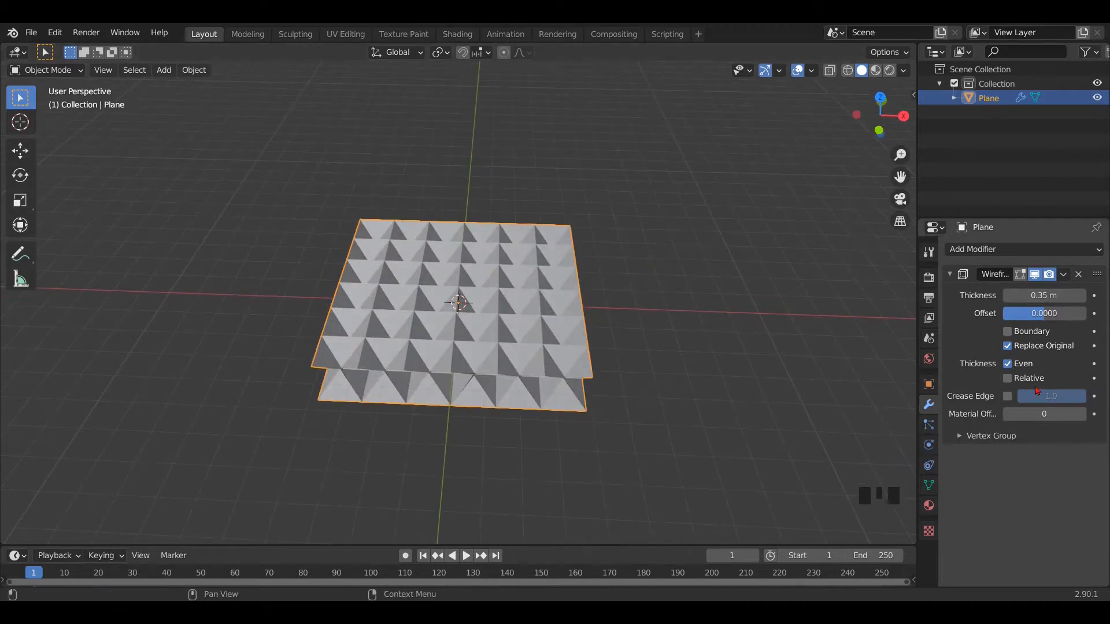
{"action": "left_click", "coordinate": [976, 249]}
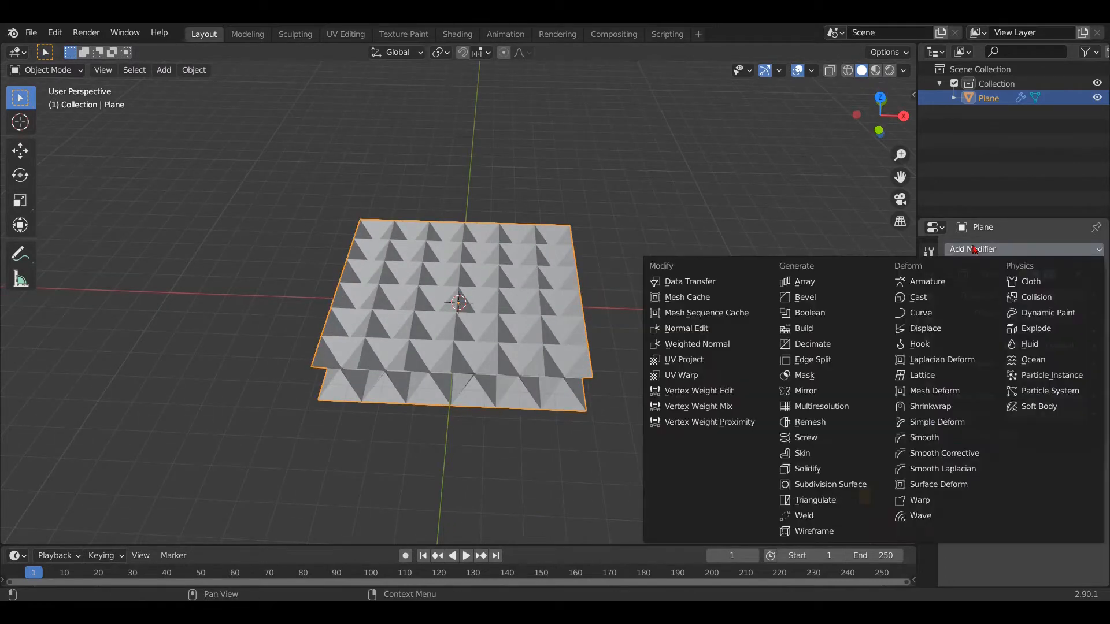
{"action": "left_click", "coordinate": [827, 439]}
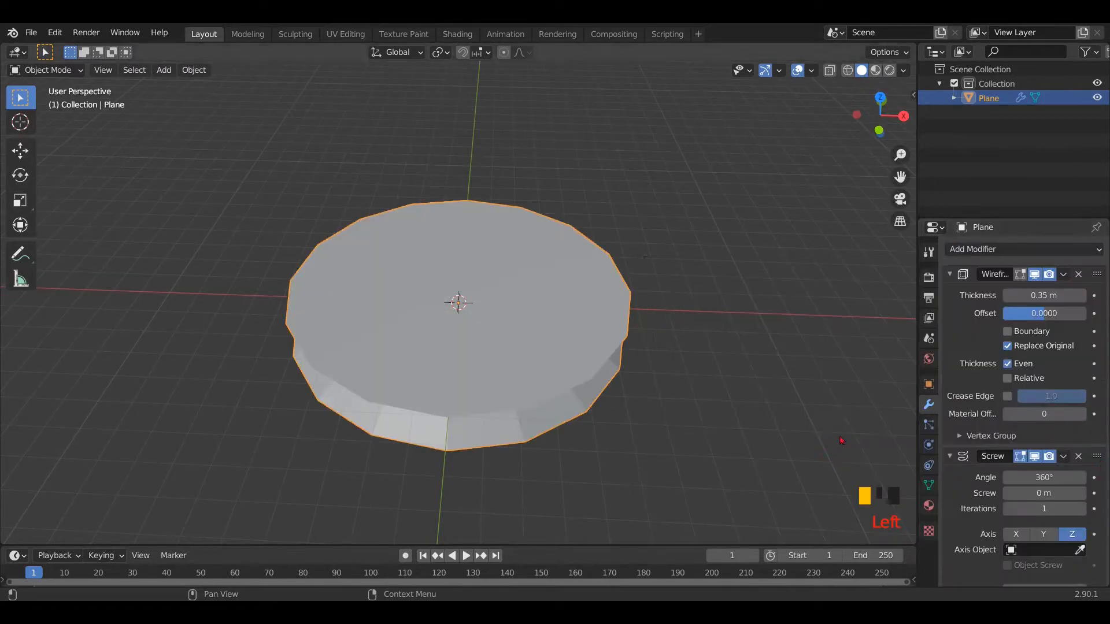
{"action": "left_click", "coordinate": [1044, 534]}
{"action": "middle_click_drag", "start_coordinate": [716, 390], "coordinate": [680, 282]}
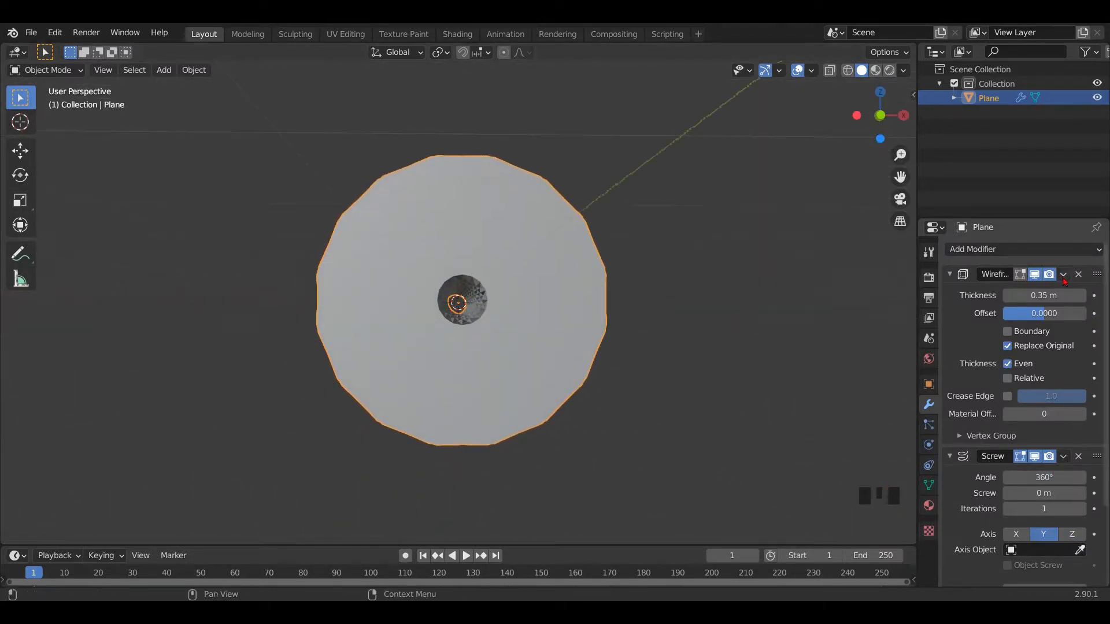
Apply the plane's Wireframe and Screw modifiers.
{"action": "left_click", "coordinate": [1063, 276]}
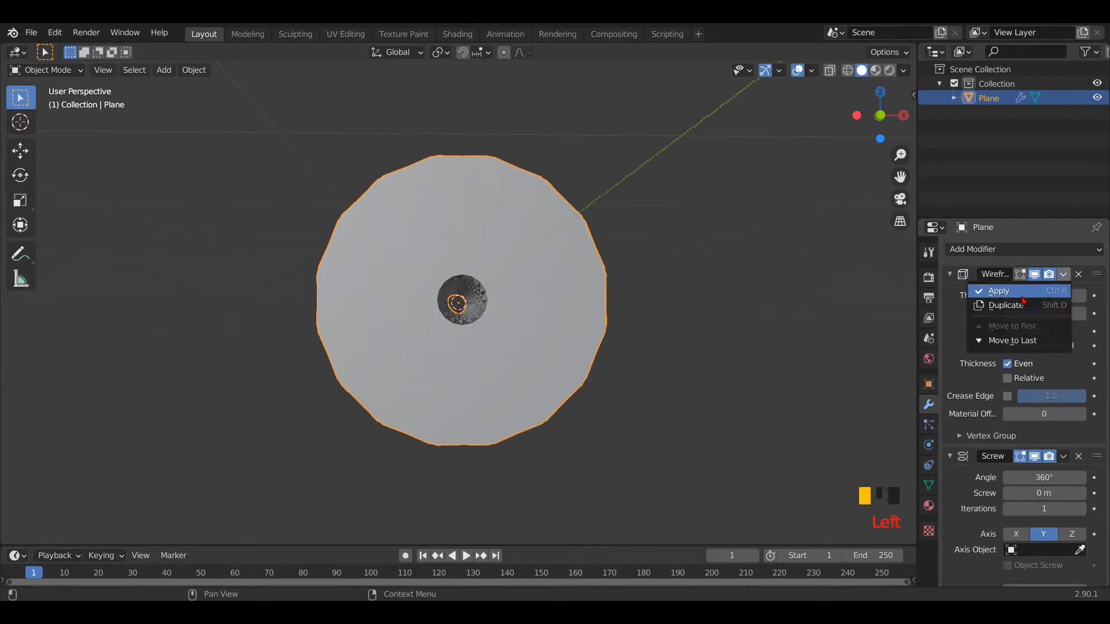
{"action": "left_click", "coordinate": [1023, 299]}
{"action": "left_click", "coordinate": [1063, 275]}
{"action": "left_click", "coordinate": [1043, 297]}
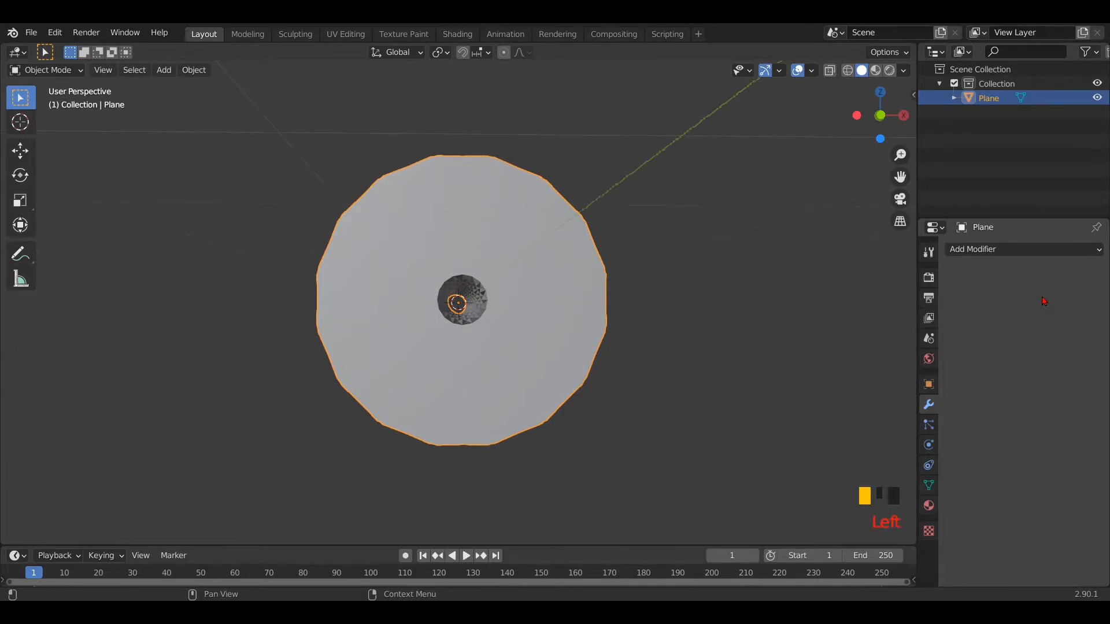
{"action": "scroll", "coordinate": [597, 329], "scroll_direction": "down", "scroll_amount": 2}
{"action": "scroll", "coordinate": [599, 329], "scroll_direction": "up", "scroll_amount": 3}
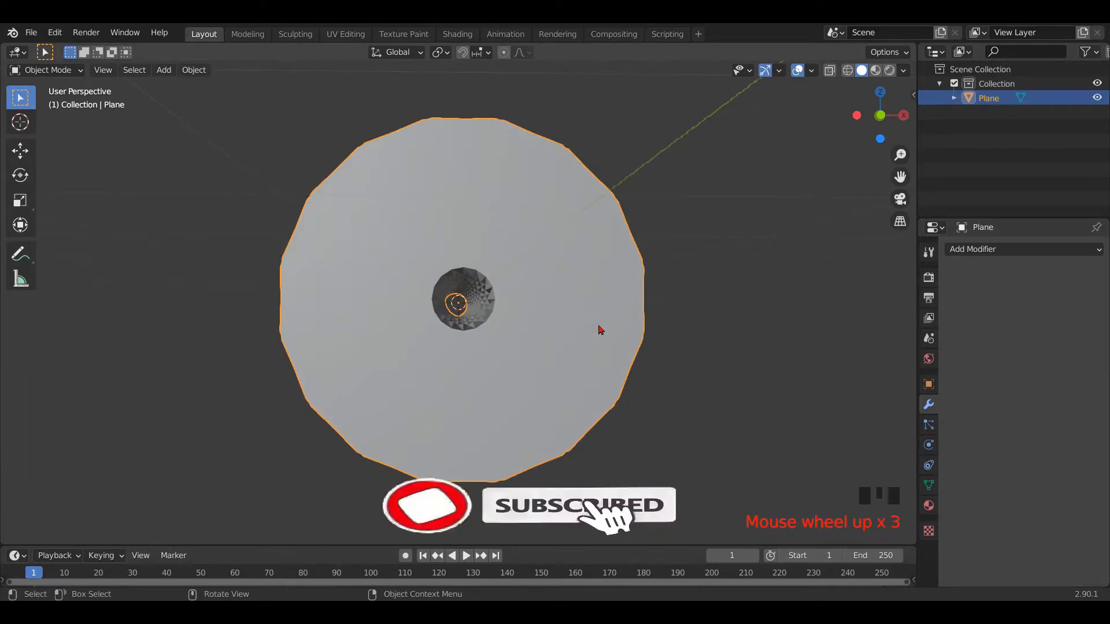
{"action": "key", "text": "Tab"}
{"action": "middle_click_drag", "start_coordinate": [674, 322], "coordinate": [661, 347]}
{"action": "key", "text": "Tab"}
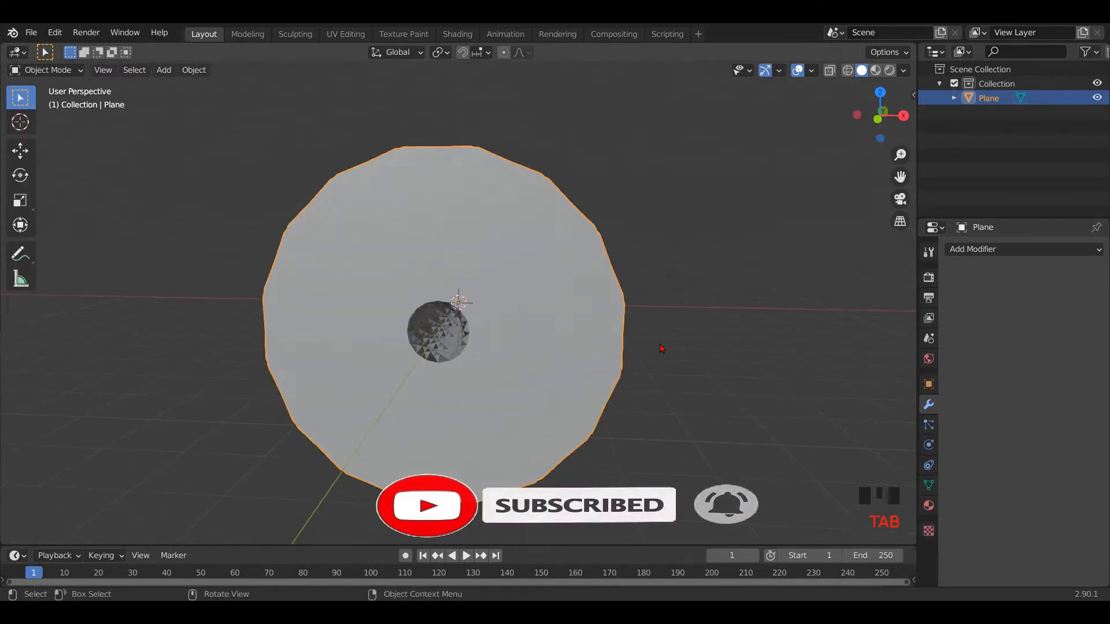
Add a new Wireframe modifier to the revolved mesh, keeping its default settings.
{"action": "left_click", "coordinate": [1020, 249]}
{"action": "left_click", "coordinate": [839, 532]}
{"action": "scroll", "coordinate": [840, 536], "scroll_direction": "up", "scroll_amount": 2}
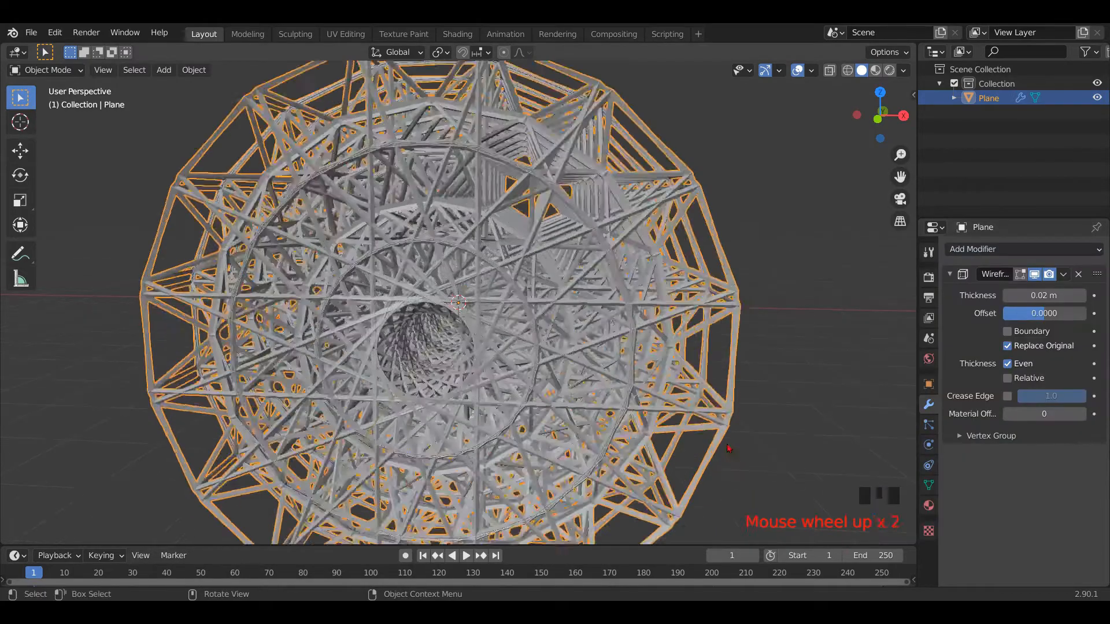
{"action": "middle_click_drag", "start_coordinate": [827, 521], "coordinate": [741, 434]}
Add a camera at the world origin, aligned to the front view with a 90° X rotation.
{"action": "key", "text": "grave"}
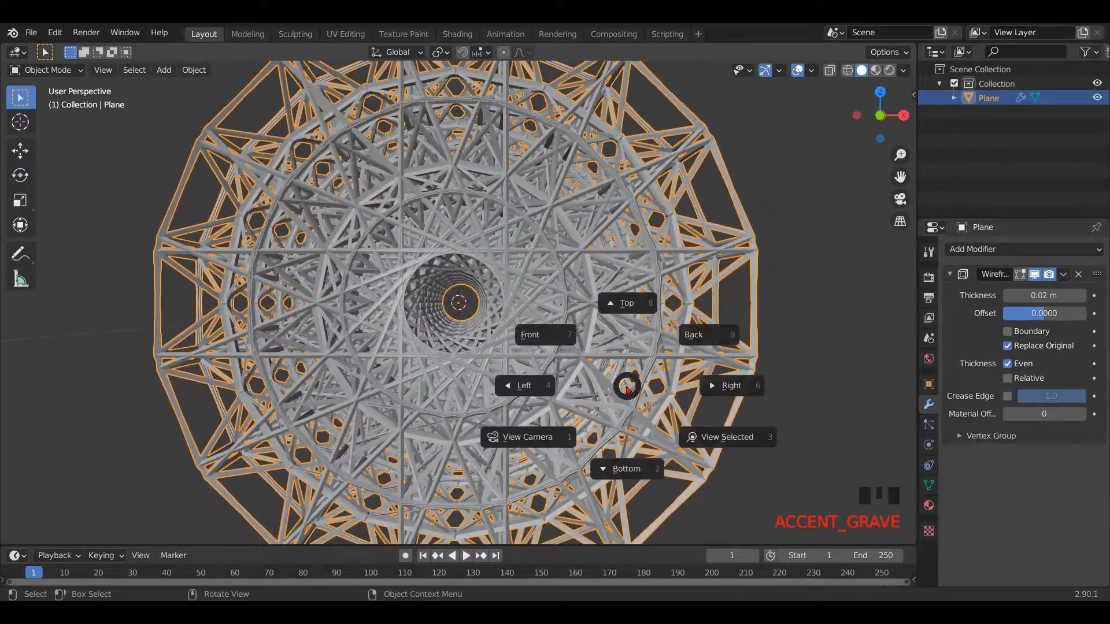
{"action": "left_click", "coordinate": [545, 341]}
{"action": "scroll", "coordinate": [564, 359], "scroll_direction": "up", "scroll_amount": 2}
{"action": "key", "text": "shift+a"}
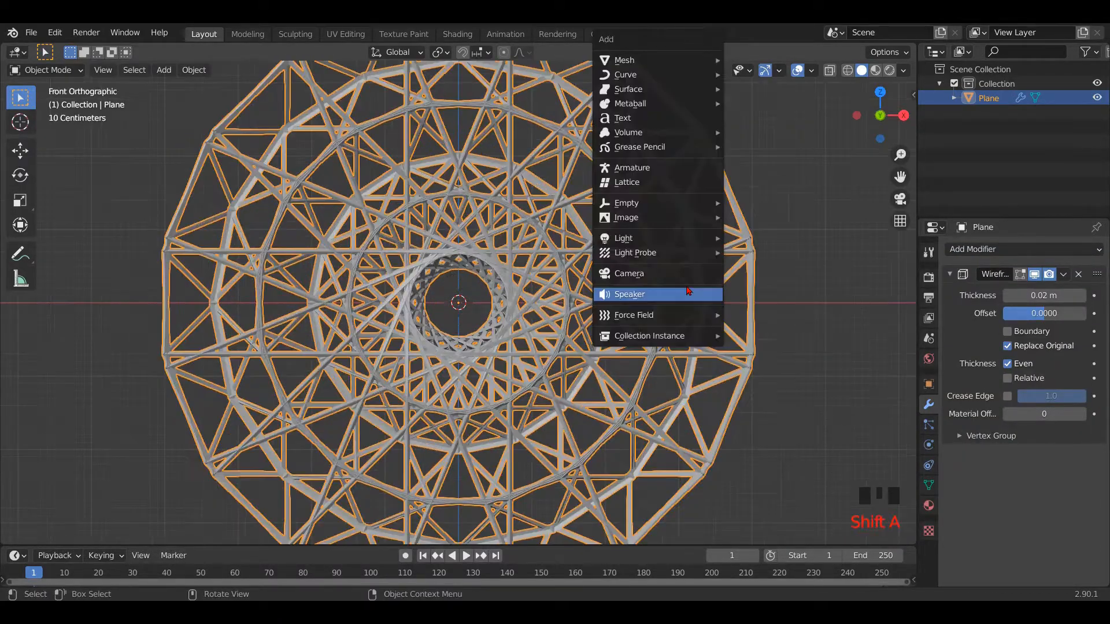
{"action": "left_click", "coordinate": [668, 274]}
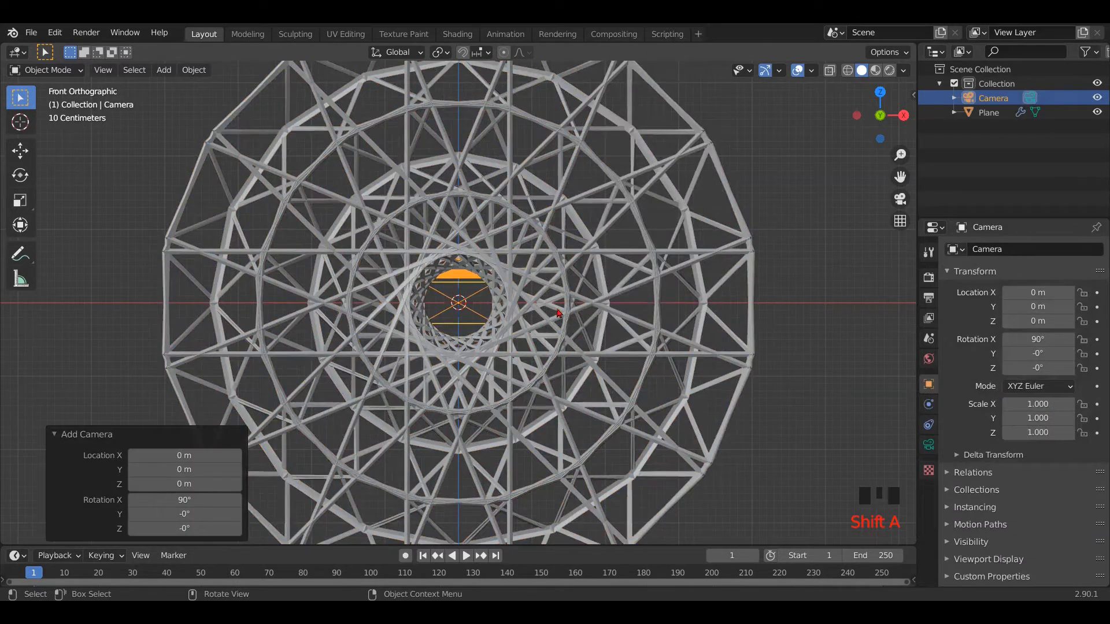
Look through the camera and move it back about 8.15 m along its local Z axis, facing the tunnel opening.
{"action": "key", "text": "KP_0"}
{"action": "scroll", "coordinate": [553, 313], "scroll_direction": "up", "scroll_amount": 1}
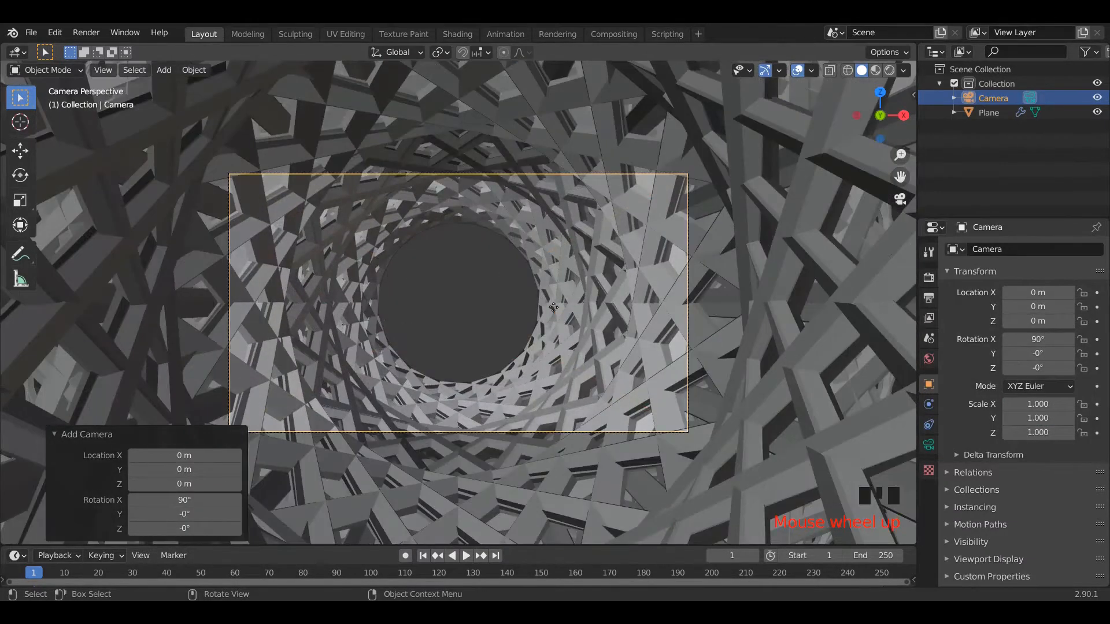
{"action": "key", "text": "g"}
{"action": "key", "text": "z"}
{"action": "key", "text": "z"}
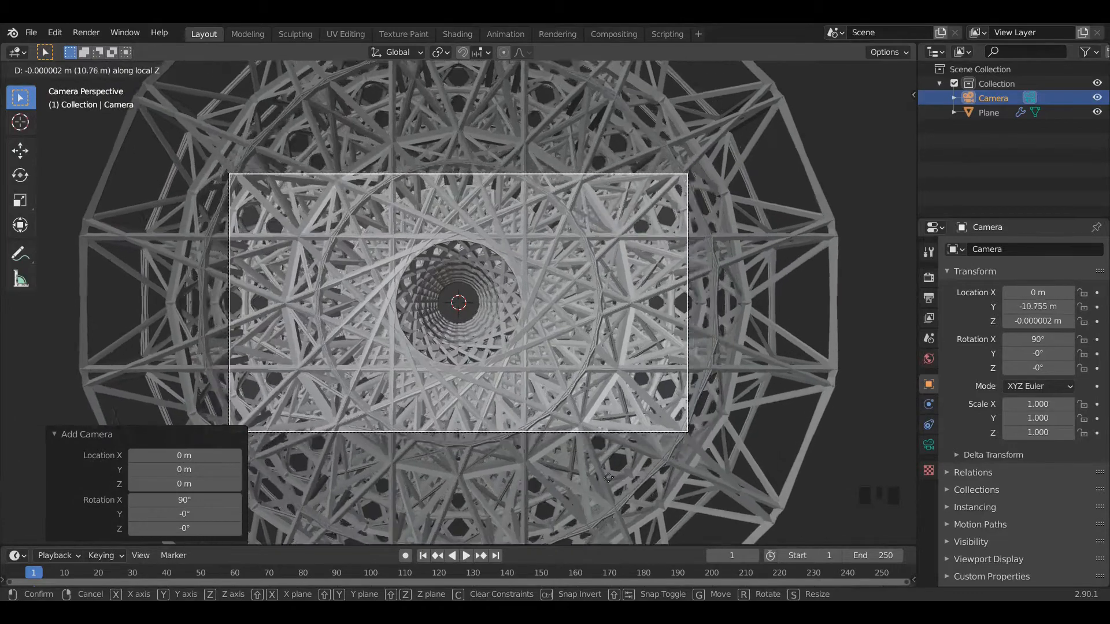
{"action": "left_click", "coordinate": [616, 461]}
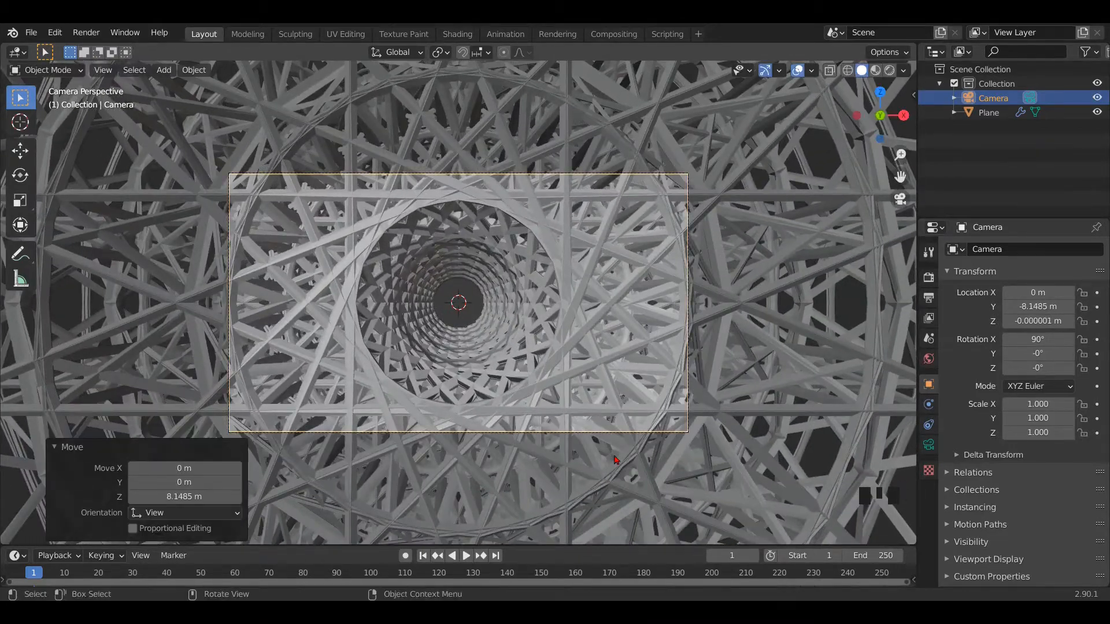
Set the camera's focal length to 34 mm.
{"action": "left_click", "coordinate": [929, 445]}
{"action": "left_click_drag", "start_coordinate": [1045, 316], "coordinate": [1023, 316]}
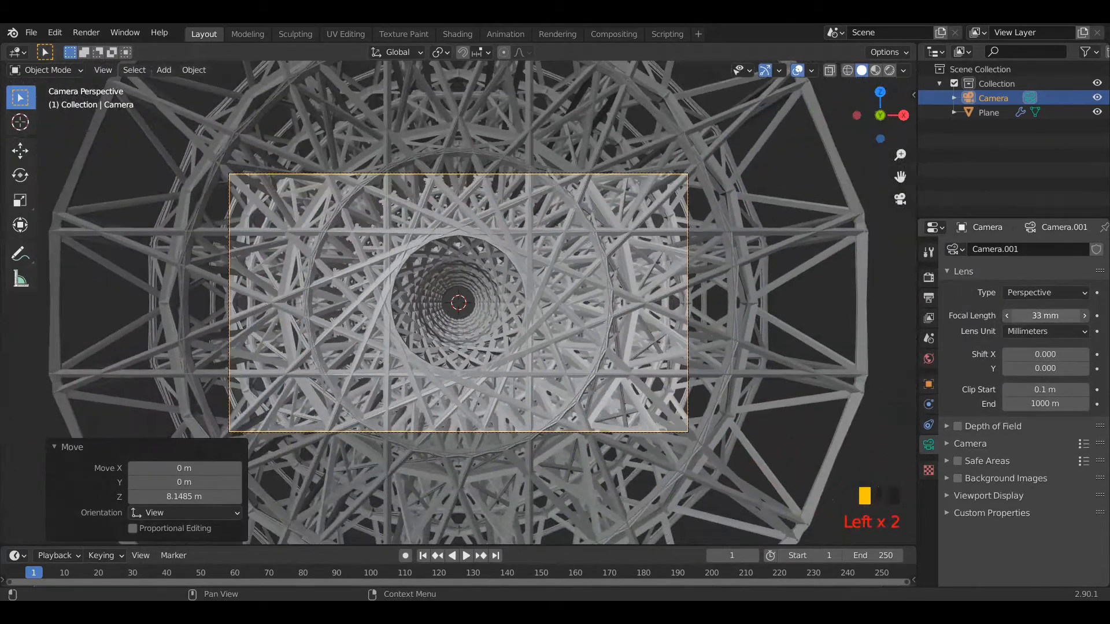
{"action": "left_click", "coordinate": [1085, 315]}
{"action": "scroll", "coordinate": [651, 280], "scroll_direction": "up", "scroll_amount": 4}
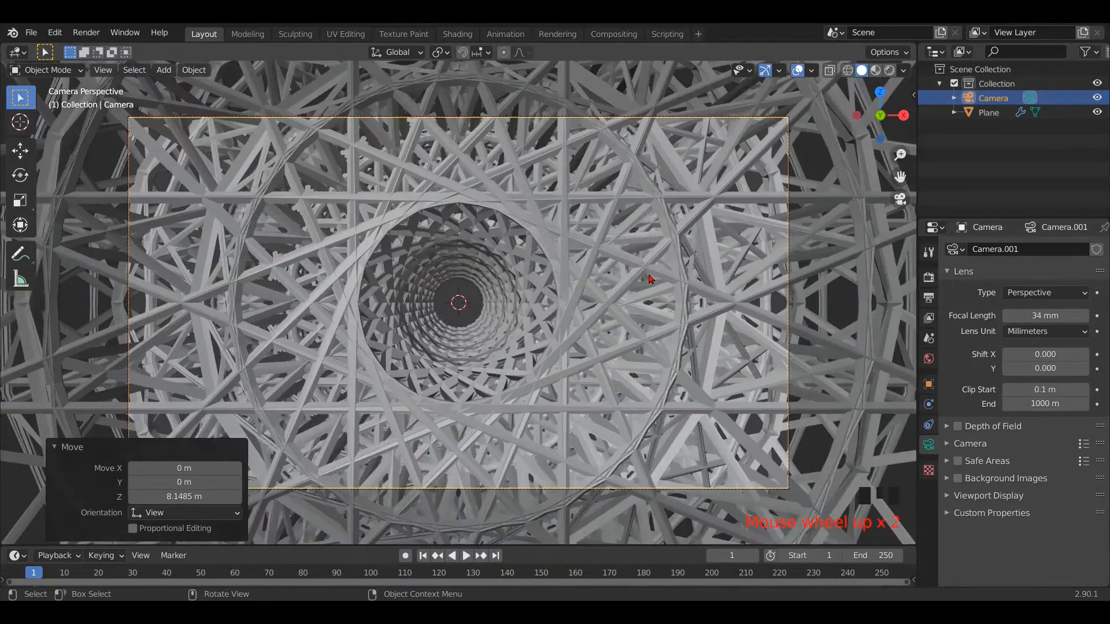
{"action": "scroll", "coordinate": [651, 279], "scroll_direction": "down", "scroll_amount": 1}
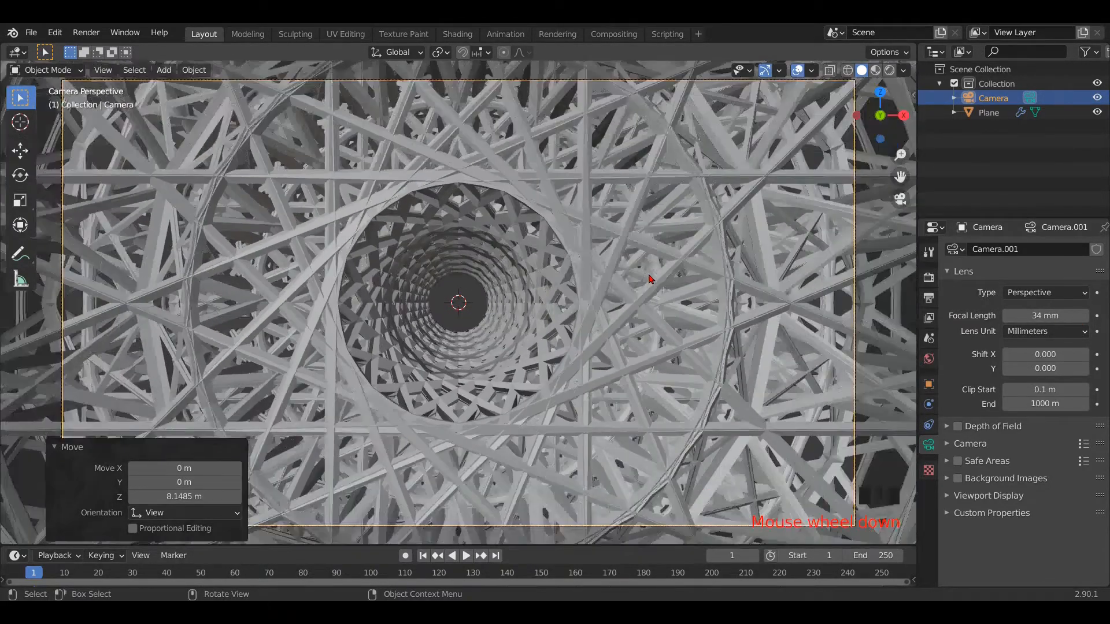
{"action": "scroll", "coordinate": [651, 279], "scroll_direction": "down", "scroll_amount": 2}
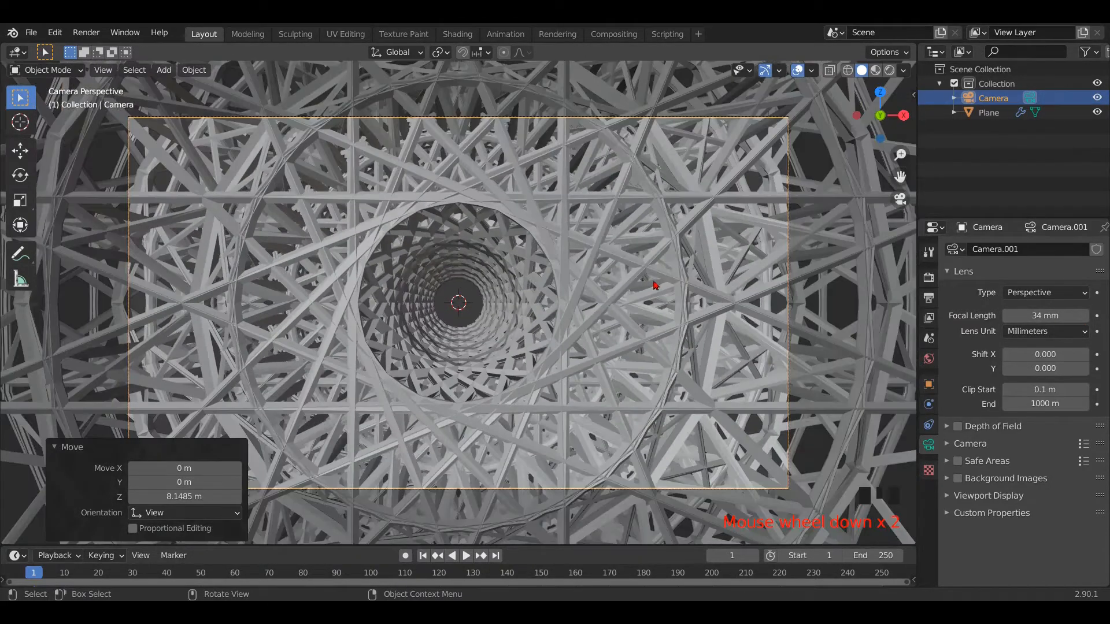
{"action": "scroll", "coordinate": [662, 293], "scroll_direction": "down", "scroll_amount": 1}
Switch to the left side view and add a point light at the world origin.
{"action": "key", "text": "grave"}
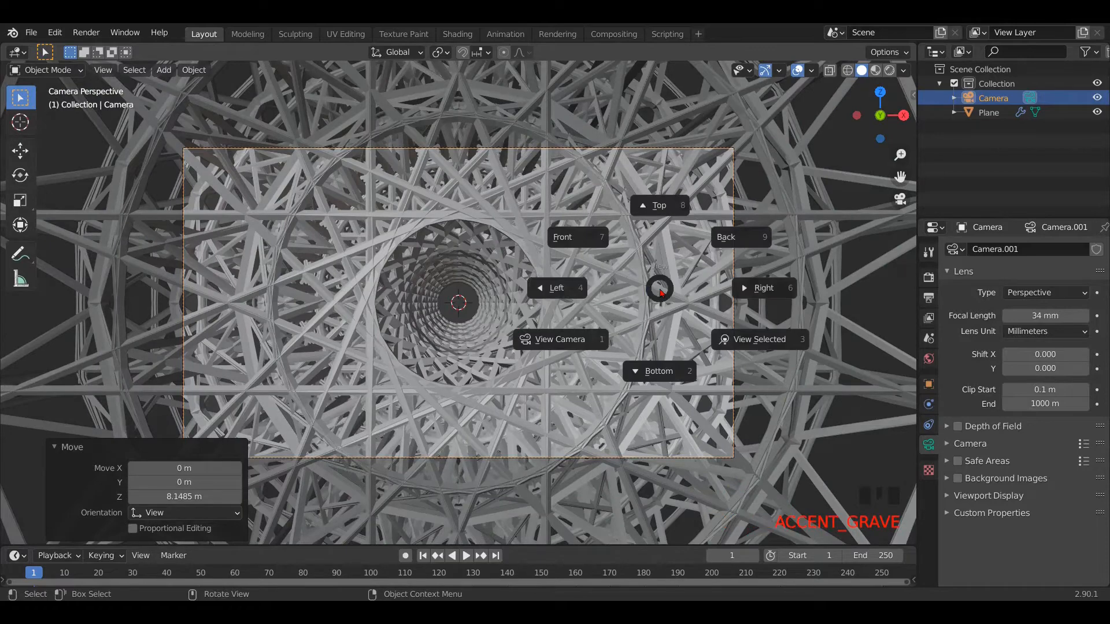
{"action": "left_click", "coordinate": [575, 304]}
{"action": "scroll", "coordinate": [573, 304], "scroll_direction": "down", "scroll_amount": 2}
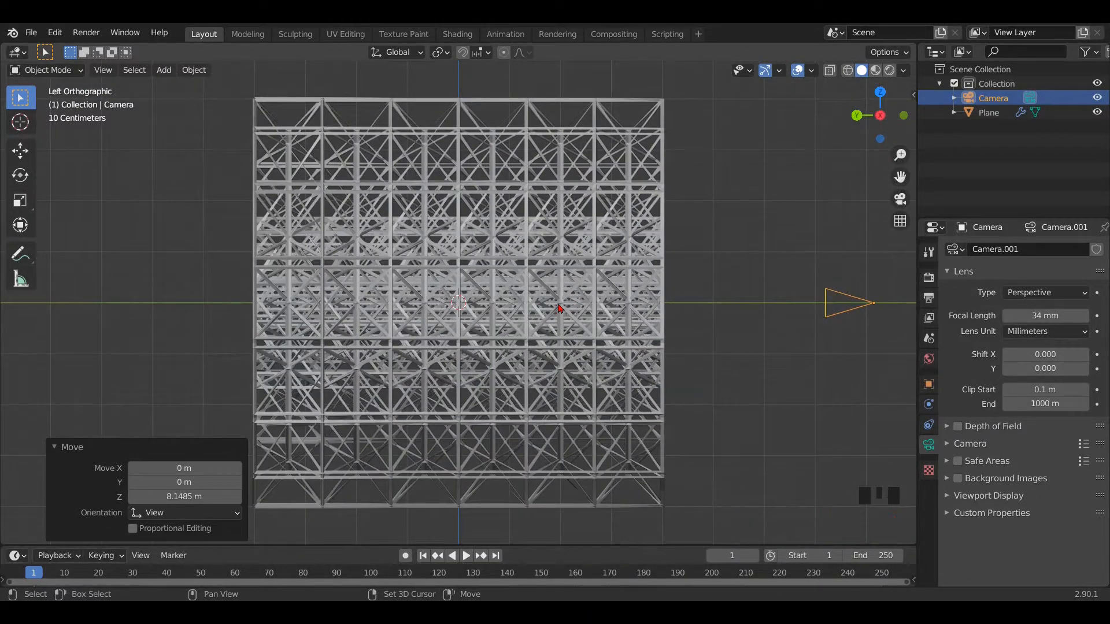
{"action": "key", "text": "shift+a"}
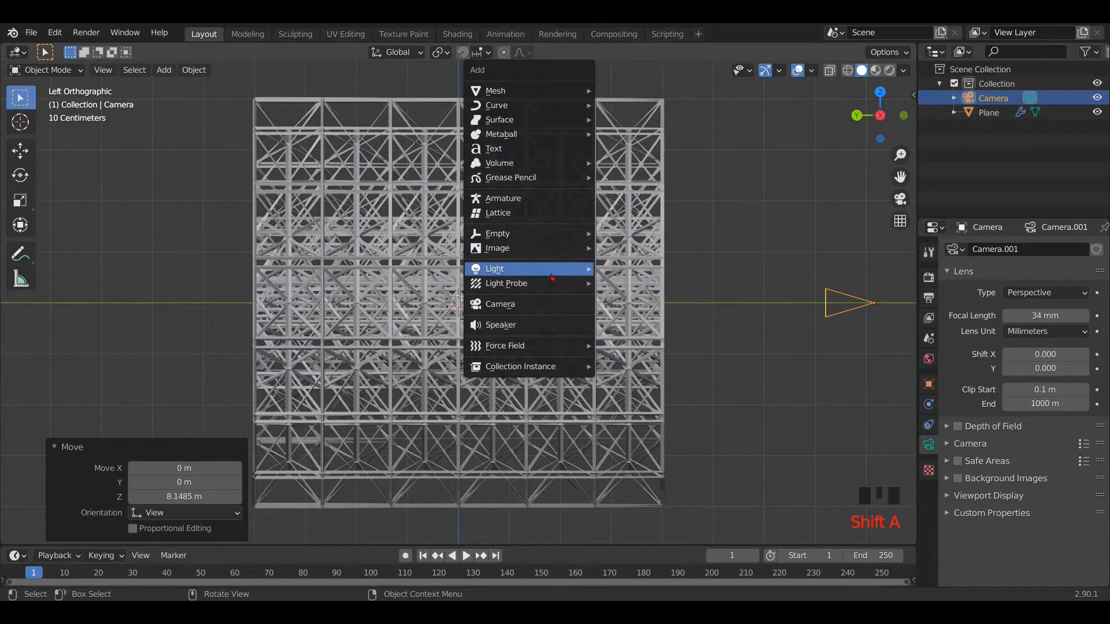
{"action": "mouse_move", "coordinate": [552, 276]}
{"action": "left_click", "coordinate": [632, 272]}
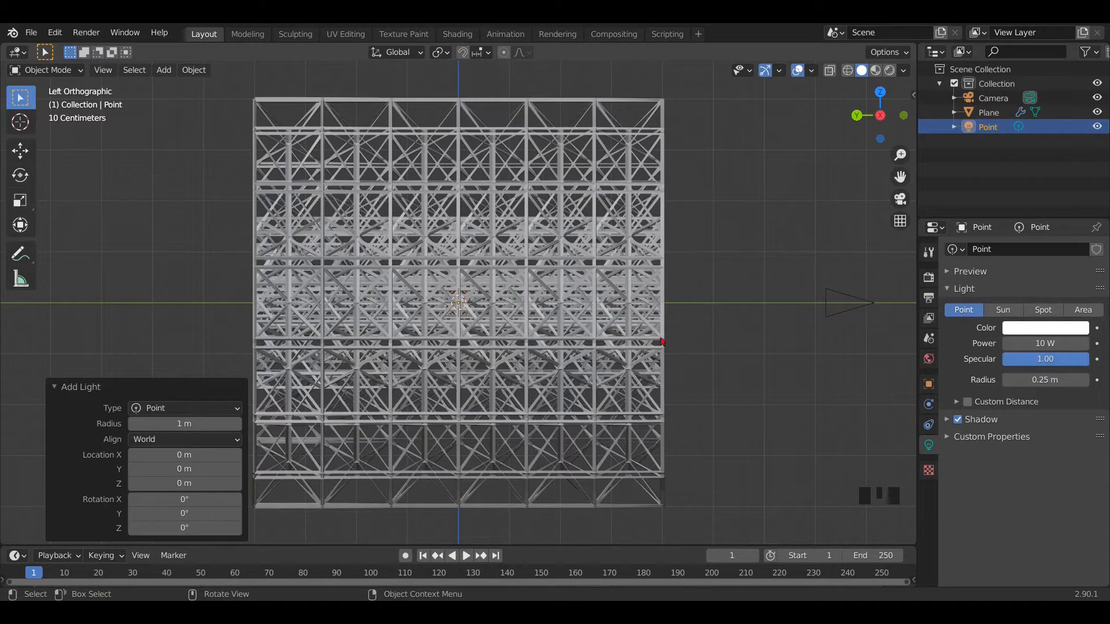
In wireframe display, move the point light -5 m along Y and place a duplicate of it 8.3 m further along positive Y.
{"action": "left_click", "coordinate": [849, 71]}
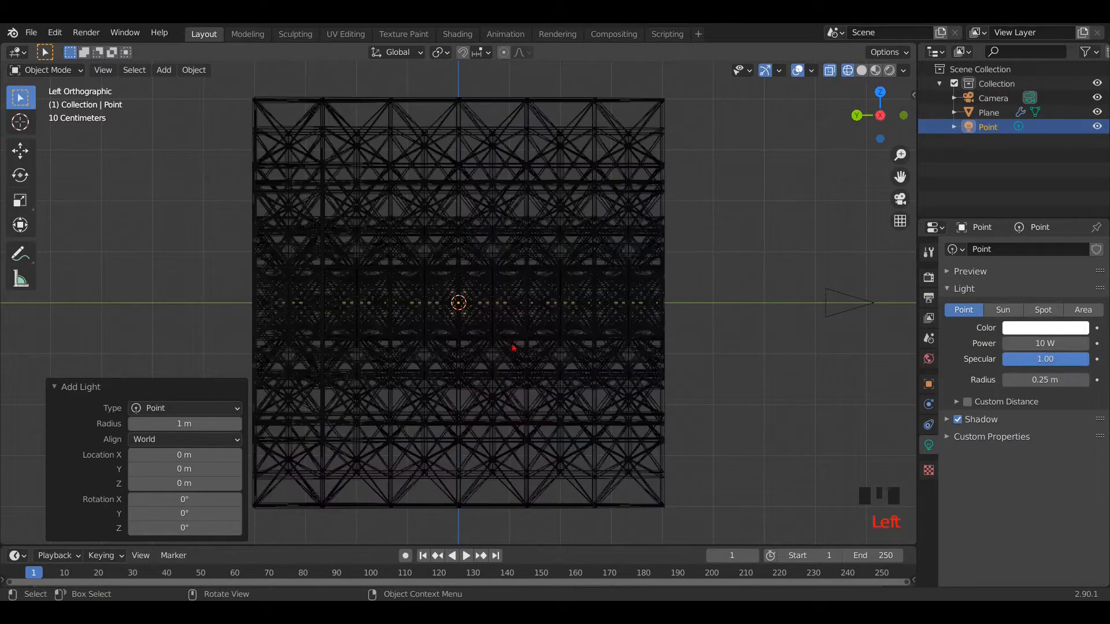
{"action": "left_click", "coordinate": [19, 150]}
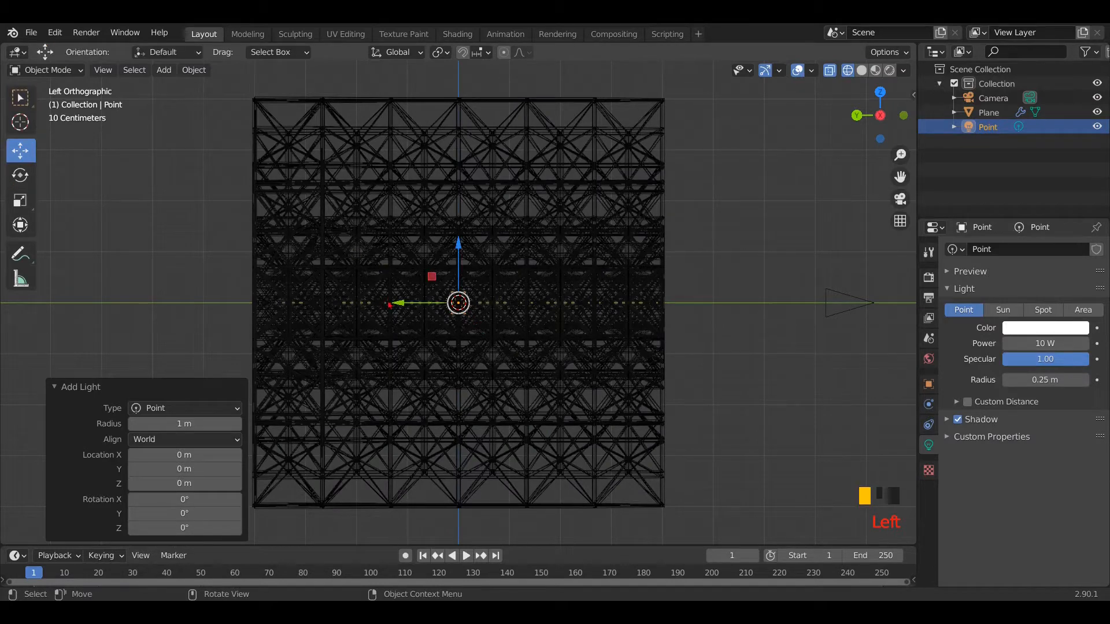
{"action": "left_click_drag", "start_coordinate": [399, 306], "coordinate": [409, 302], "text": "ctrl"}
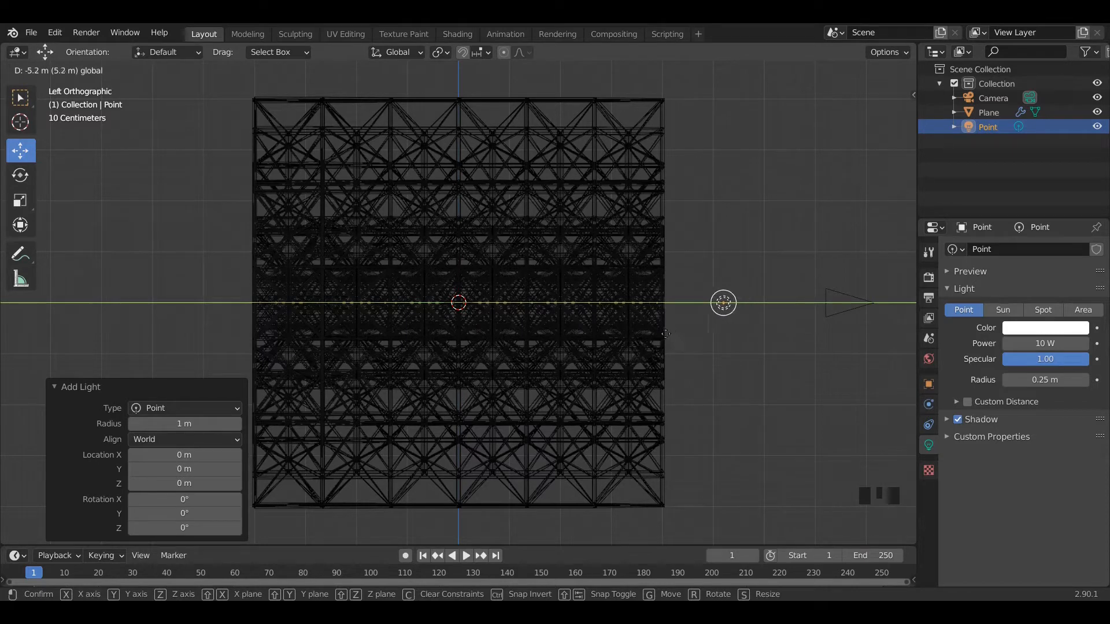
{"action": "left_click_drag", "start_coordinate": [657, 333], "coordinate": [659, 333], "text": "ctrl"}
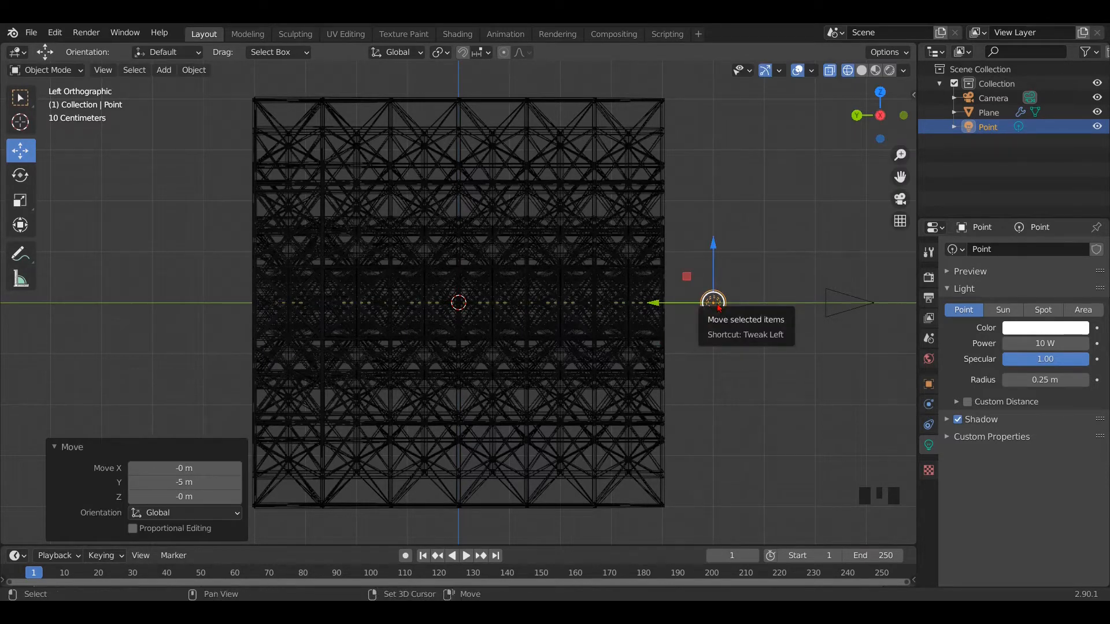
{"action": "key", "text": "shift+d"}
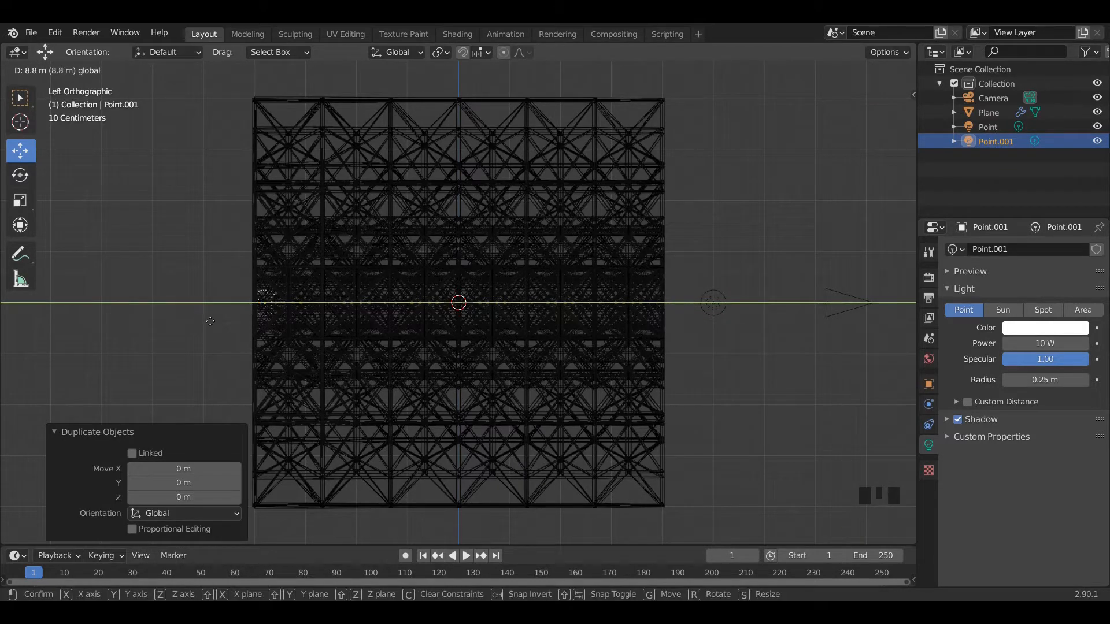
{"action": "left_click", "coordinate": [230, 321]}
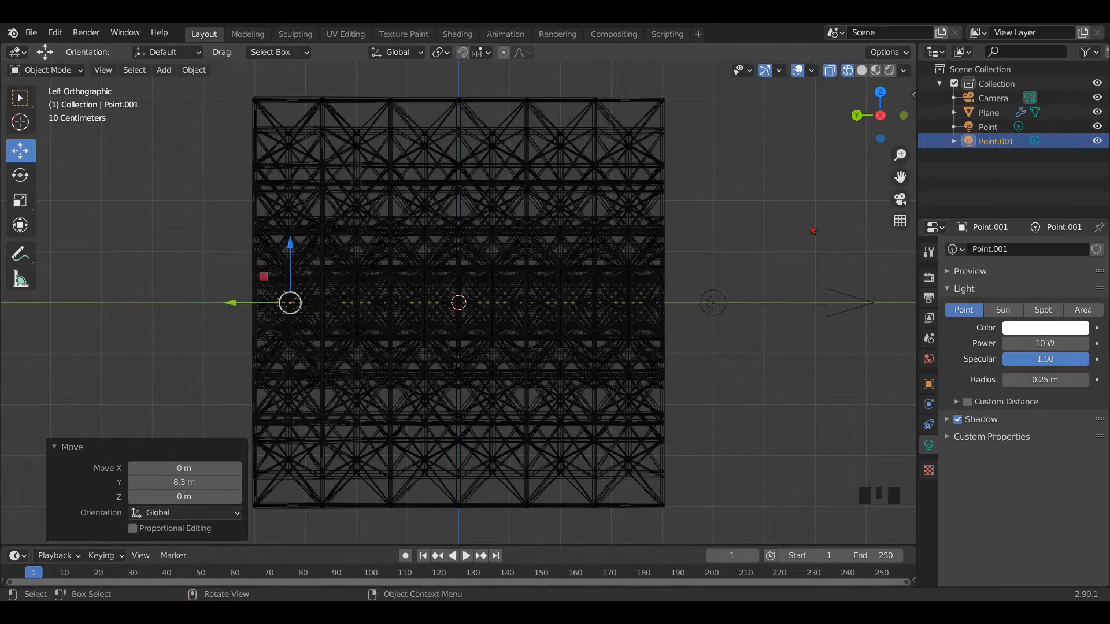
Show the rendered view through the camera and set the world background color to black.
{"action": "key", "text": "KP_0"}
{"action": "scroll", "coordinate": [746, 236], "scroll_direction": "up", "scroll_amount": 2}
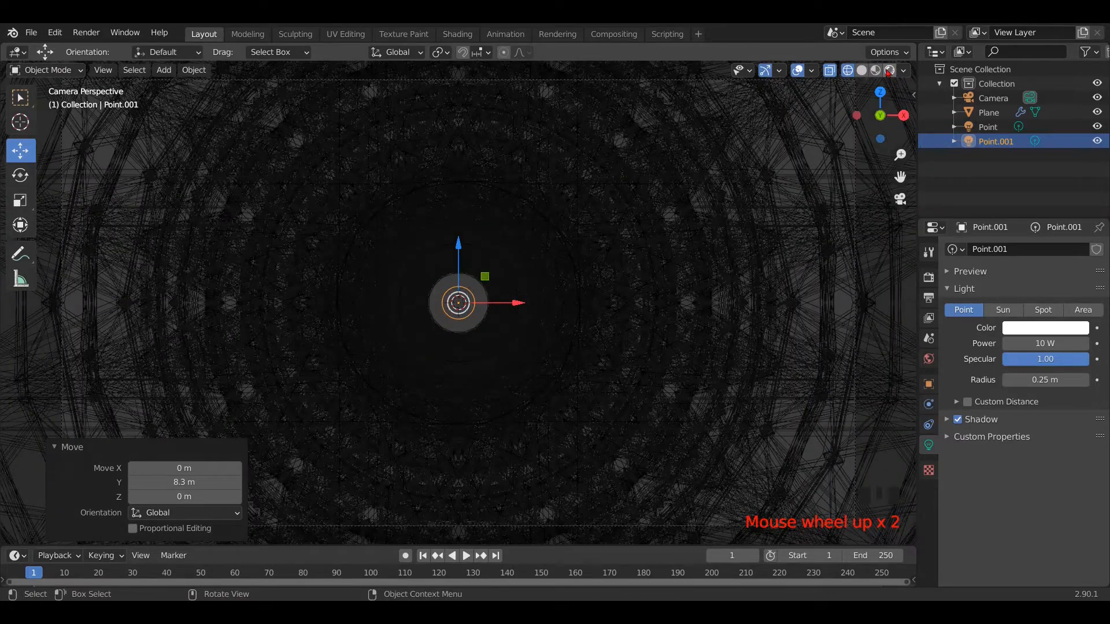
{"action": "left_click", "coordinate": [889, 70]}
{"action": "scroll", "coordinate": [648, 261], "scroll_direction": "down", "scroll_amount": 1}
{"action": "left_click", "coordinate": [929, 359]}
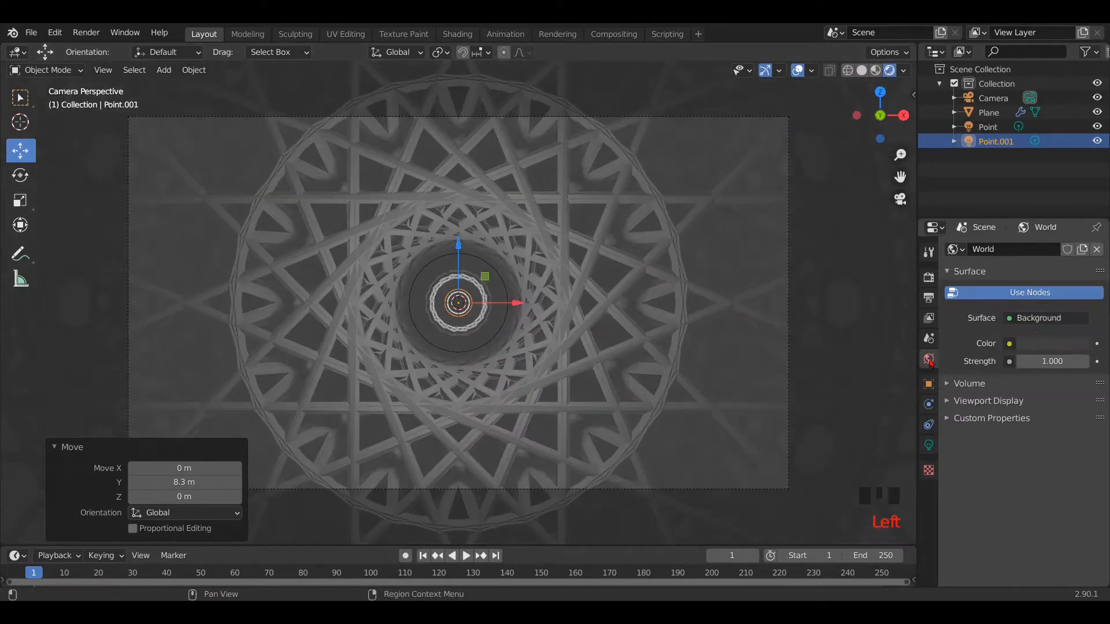
{"action": "left_click", "coordinate": [1049, 345]}
{"action": "left_click_drag", "start_coordinate": [1080, 218], "coordinate": [1079, 246]}
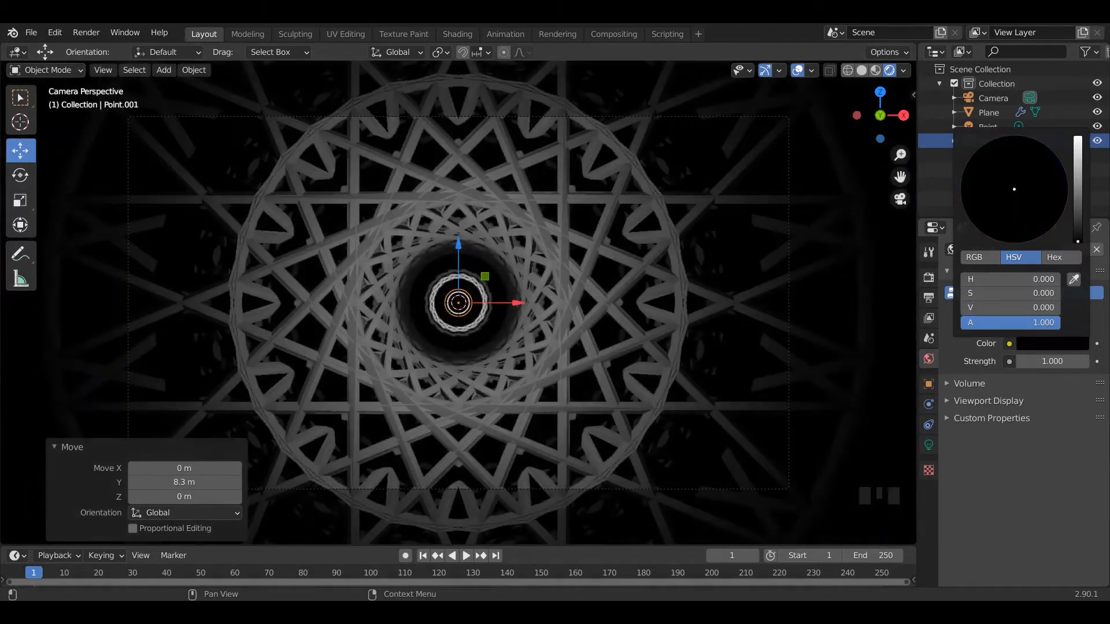
Change the color of the first point light, near the camera, to sky blue.
{"action": "left_click", "coordinate": [988, 127]}
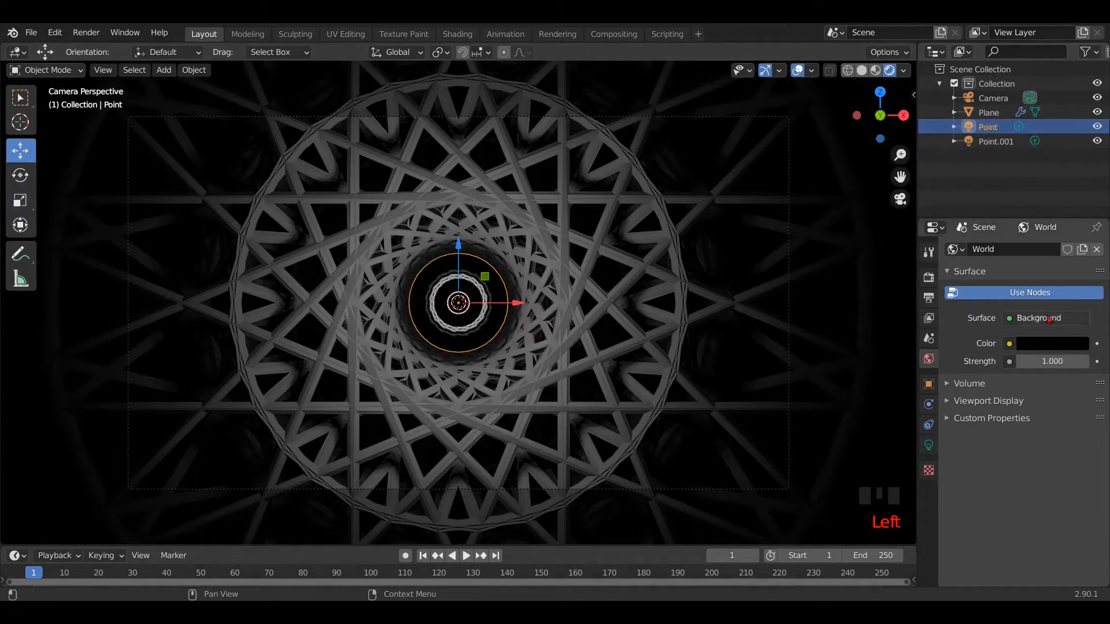
{"action": "left_click", "coordinate": [929, 445]}
{"action": "left_click", "coordinate": [1045, 330]}
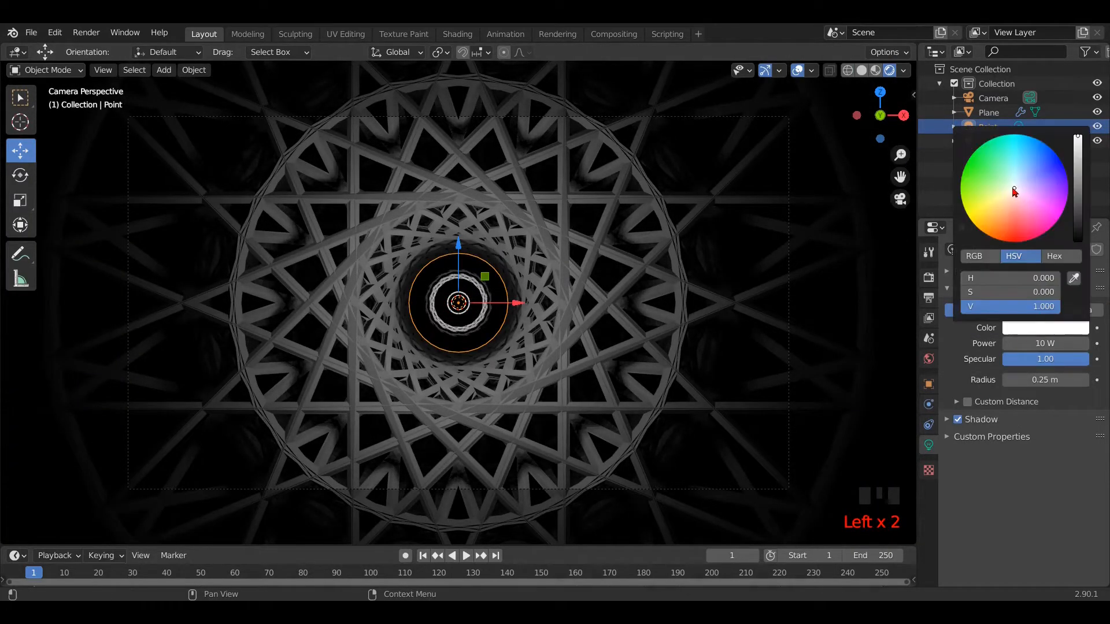
{"action": "mouse_move", "coordinate": [1014, 193]}
{"action": "left_mouse_down"}
{"action": "mouse_move", "coordinate": [1021, 140]}
{"action": "mouse_move", "coordinate": [1030, 144]}
{"action": "left_mouse_up"}
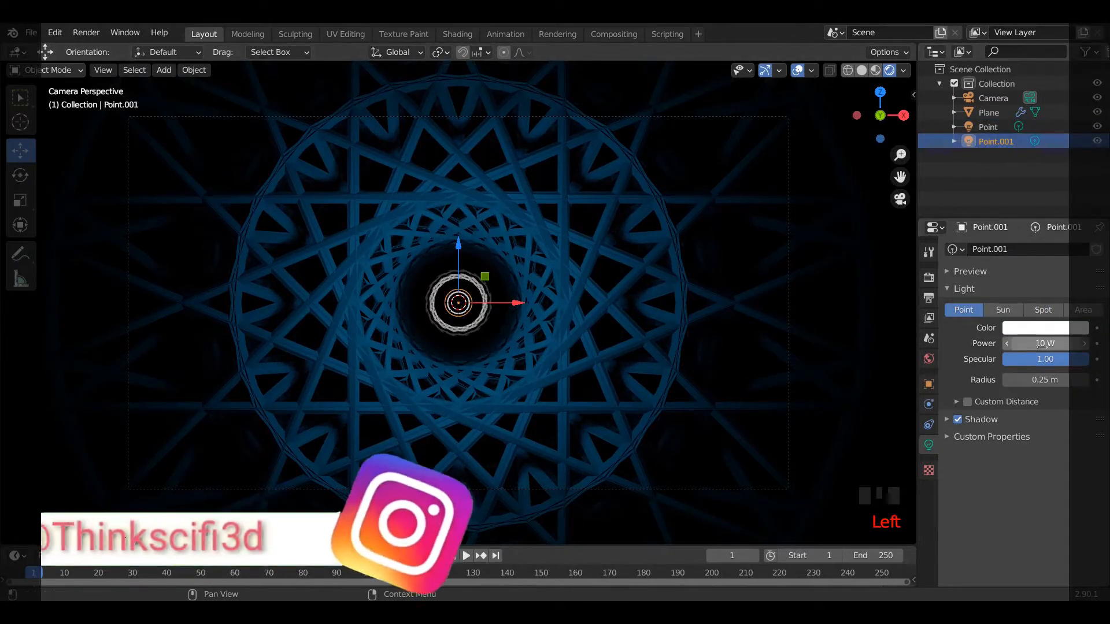
Set the duplicated light's color to pink with hue 0.893 and saturation 1.000, and inspect the glow inside the tunnel.
{"action": "left_click", "coordinate": [1041, 328]}
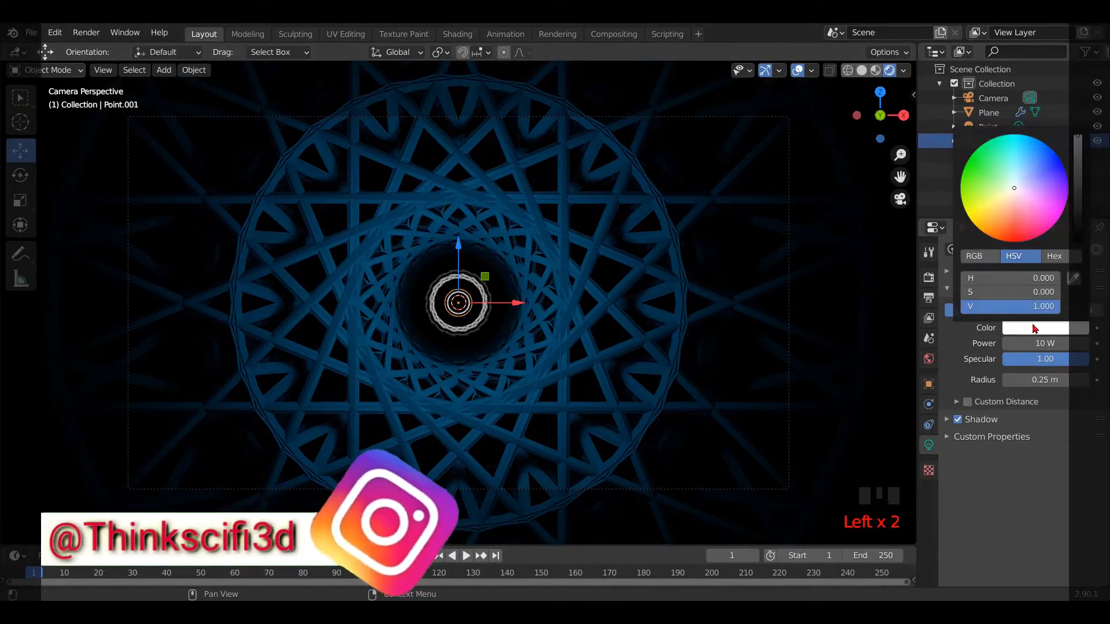
{"action": "left_click", "coordinate": [1048, 224]}
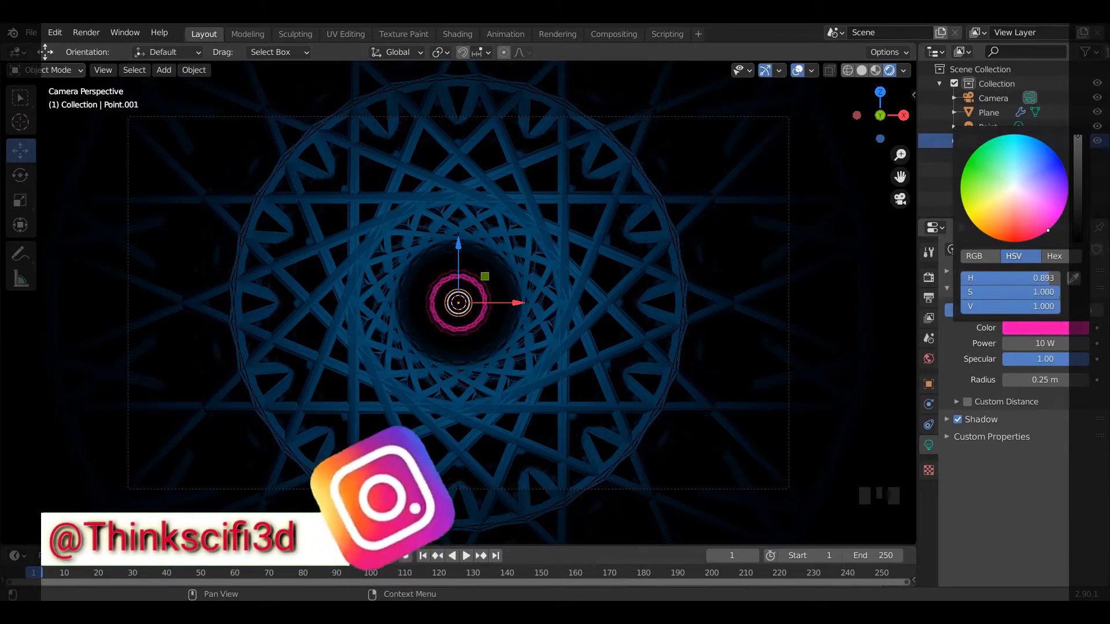
{"action": "scroll", "coordinate": [517, 336], "scroll_direction": "up", "scroll_amount": 2}
{"action": "scroll", "coordinate": [517, 335], "scroll_direction": "up", "scroll_amount": 7}
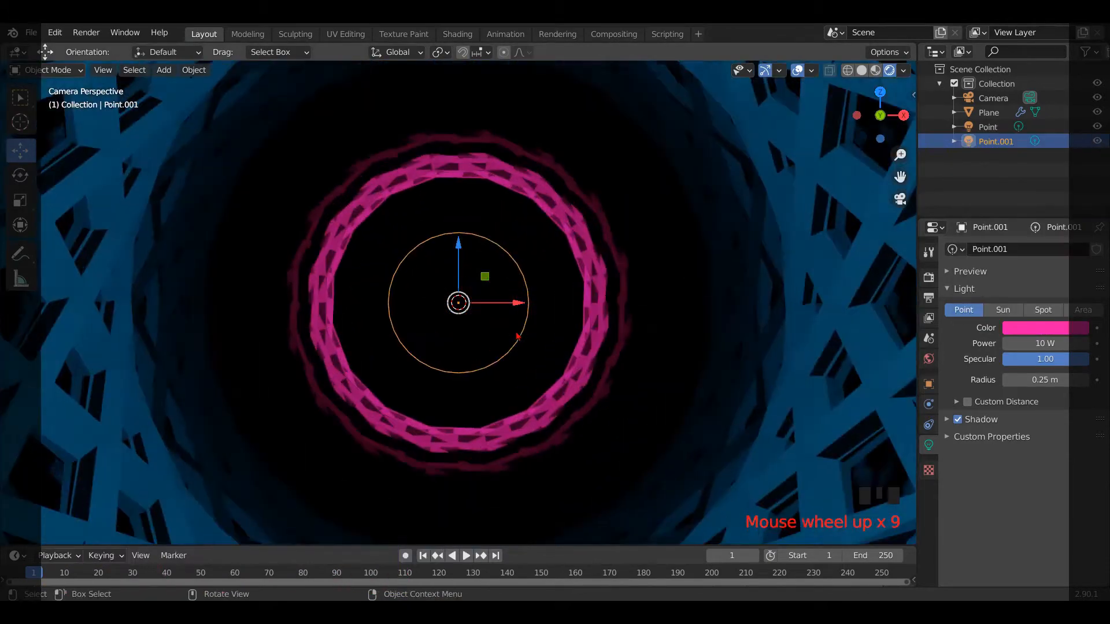
{"action": "scroll", "coordinate": [518, 336], "scroll_direction": "down", "scroll_amount": 13}
{"action": "scroll", "coordinate": [518, 336], "scroll_direction": "up", "scroll_amount": 1}
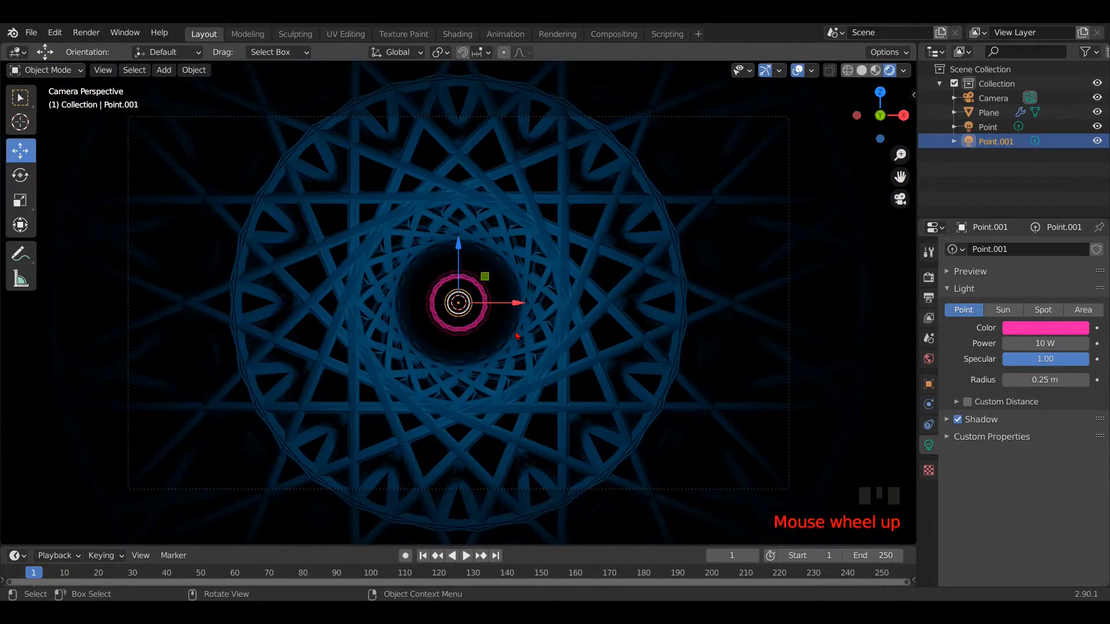
From the left side view, move the blue point light 1 m along Y toward the tunnel and check the rendered camera view.
{"action": "middle_click_drag", "start_coordinate": [518, 336], "coordinate": [439, 352]}
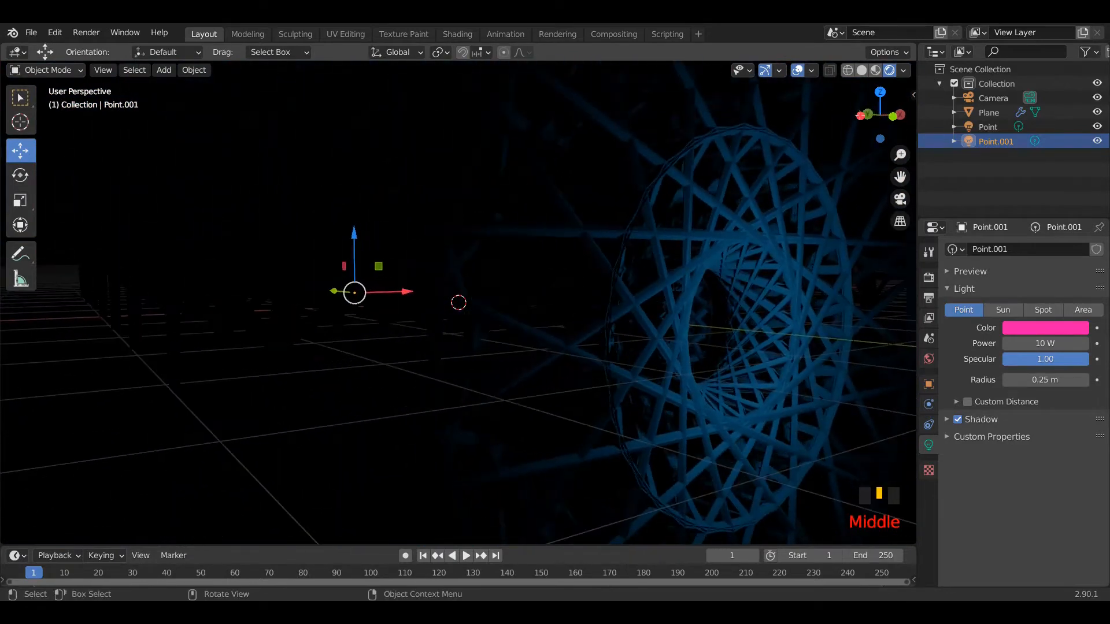
{"action": "left_click", "coordinate": [875, 72]}
{"action": "left_click", "coordinate": [862, 70]}
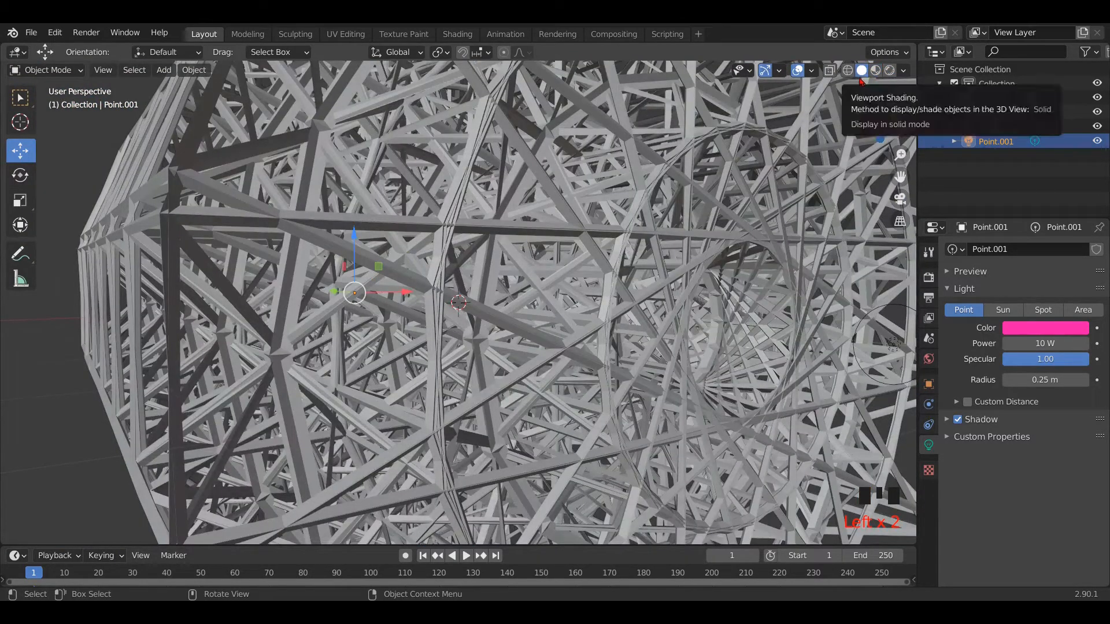
{"action": "key", "text": "grave"}
{"action": "left_click", "coordinate": [766, 120]}
{"action": "scroll", "coordinate": [812, 257], "scroll_direction": "down", "scroll_amount": 1}
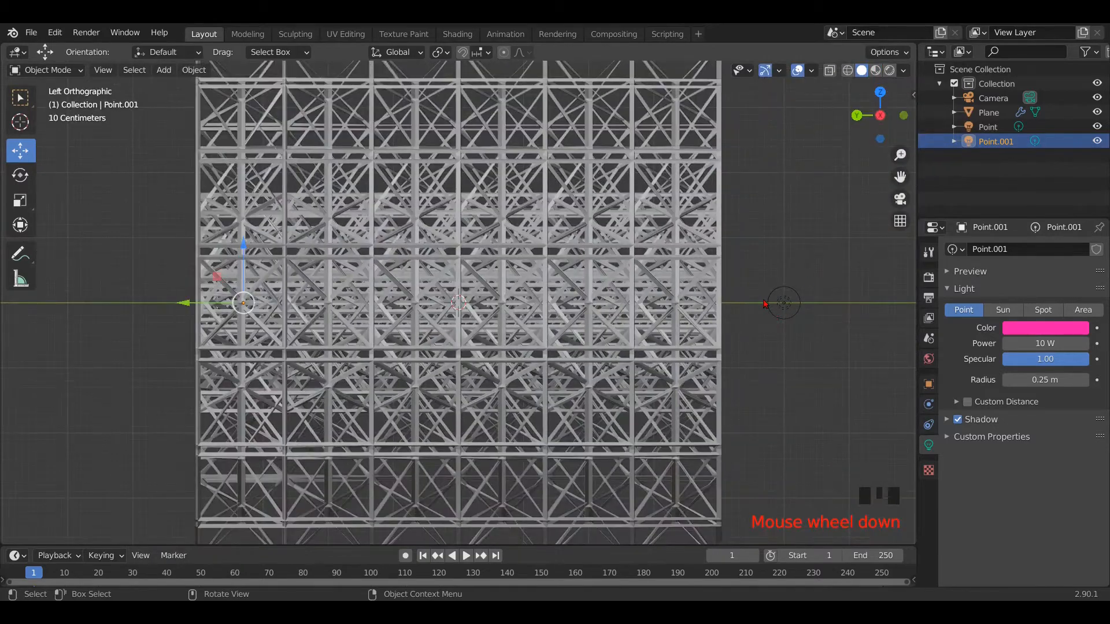
{"action": "left_click", "coordinate": [782, 312]}
{"action": "left_click_drag", "start_coordinate": [782, 312], "coordinate": [659, 297]}
{"action": "key", "text": "KP_0"}
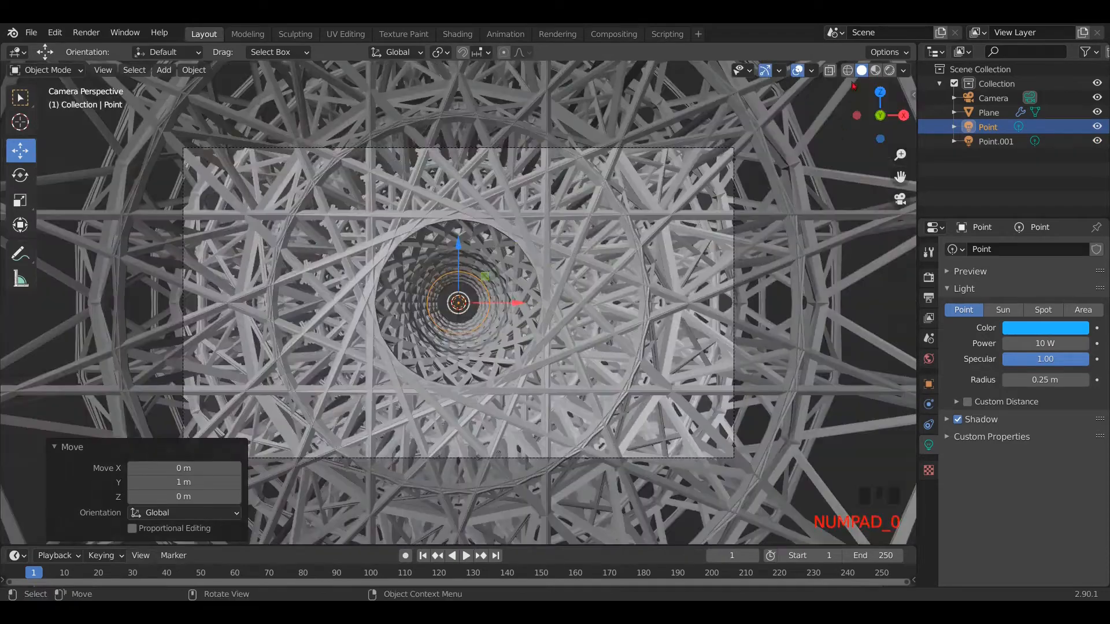
{"action": "left_click", "coordinate": [889, 70]}
{"action": "scroll", "coordinate": [586, 293], "scroll_direction": "up", "scroll_amount": 8}
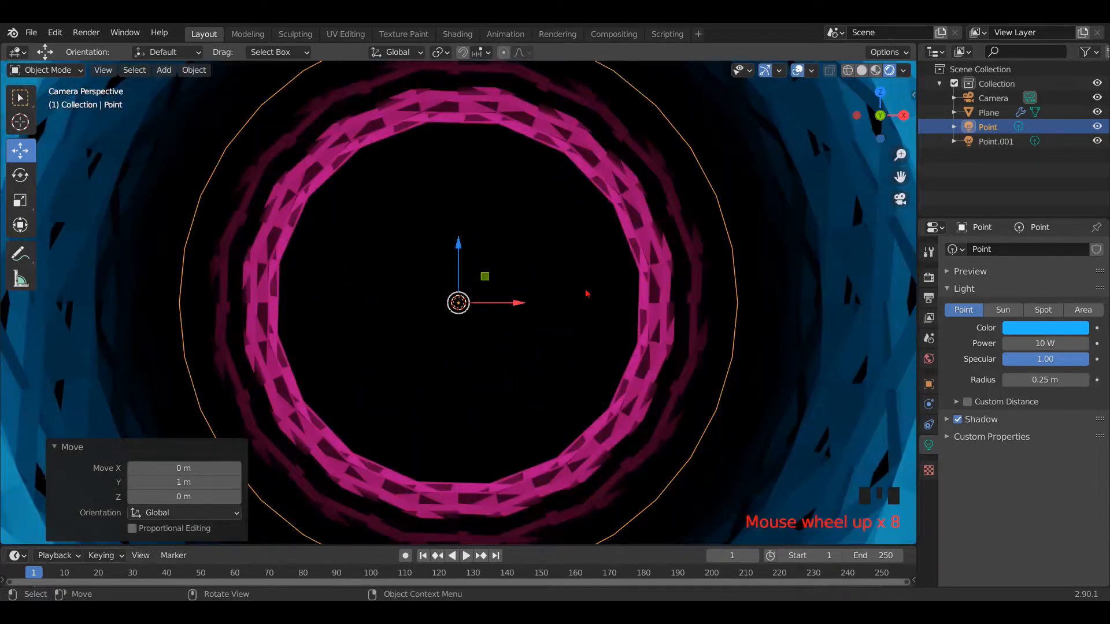
{"action": "scroll", "coordinate": [587, 294], "scroll_direction": "down", "scroll_amount": 4}
Select the pink point light in the left view, move it -3.3 m along Y, and check it through the camera.
{"action": "middle_click_drag", "start_coordinate": [586, 294], "coordinate": [616, 301]}
{"action": "key", "text": "grave"}
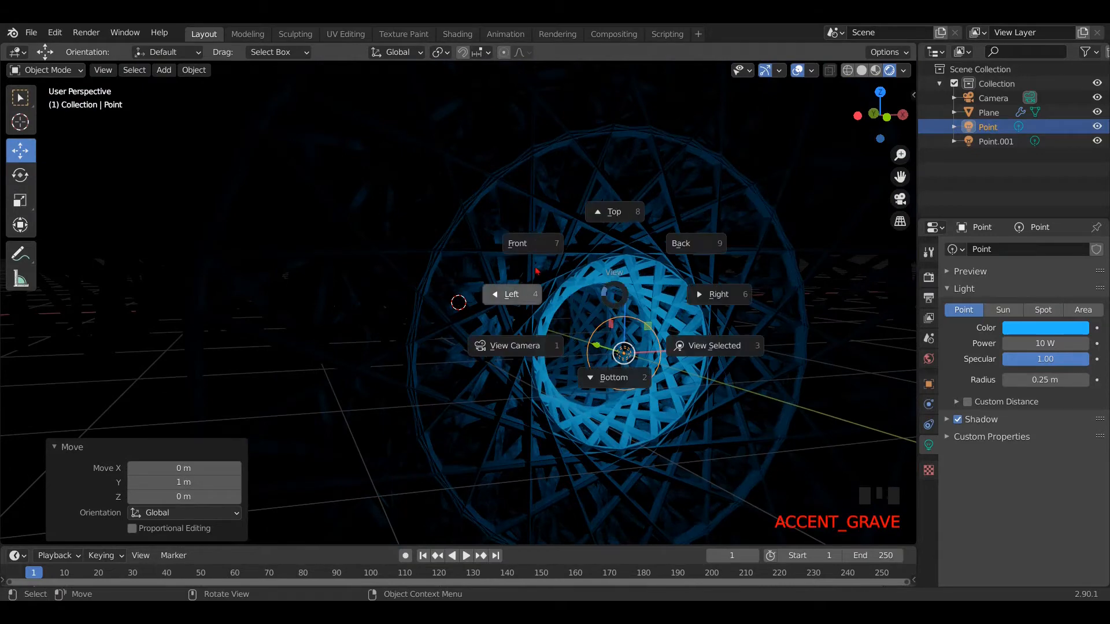
{"action": "left_click", "coordinate": [180, 313]}
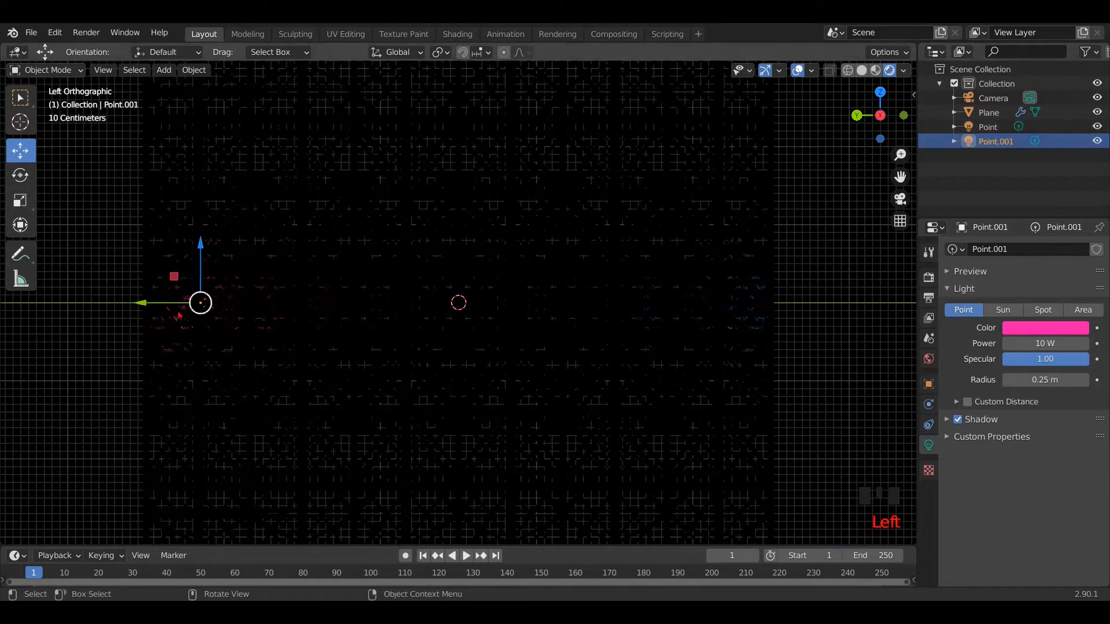
{"action": "left_click_drag", "start_coordinate": [142, 304], "coordinate": [261, 303], "text": "ctrl"}
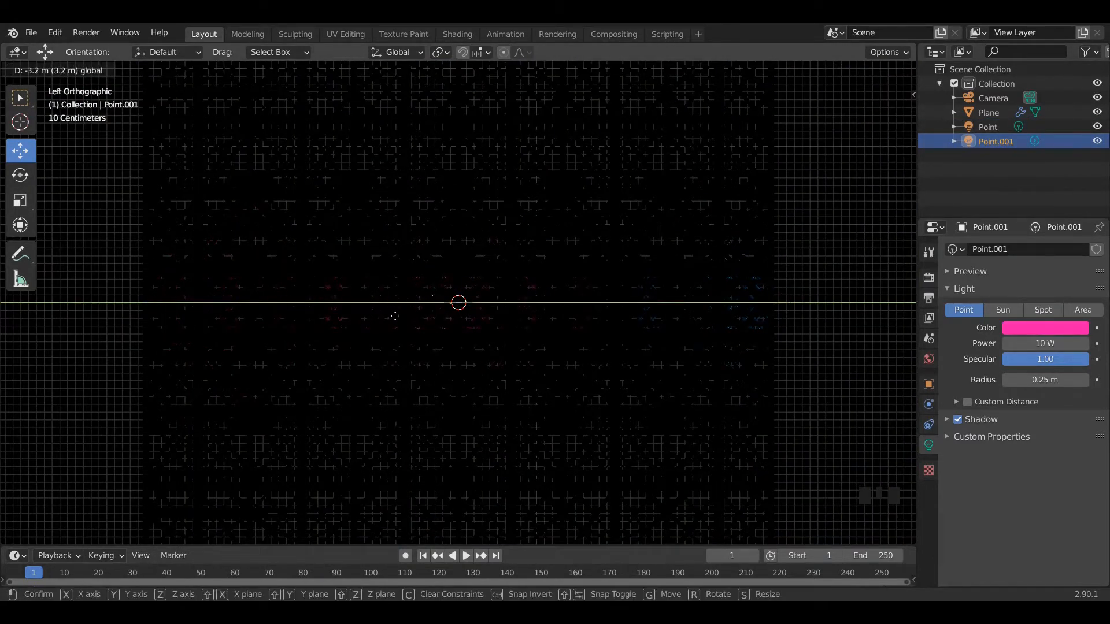
{"action": "left_click_drag", "start_coordinate": [400, 317], "coordinate": [401, 317], "text": "ctrl"}
{"action": "key", "text": "KP_0"}
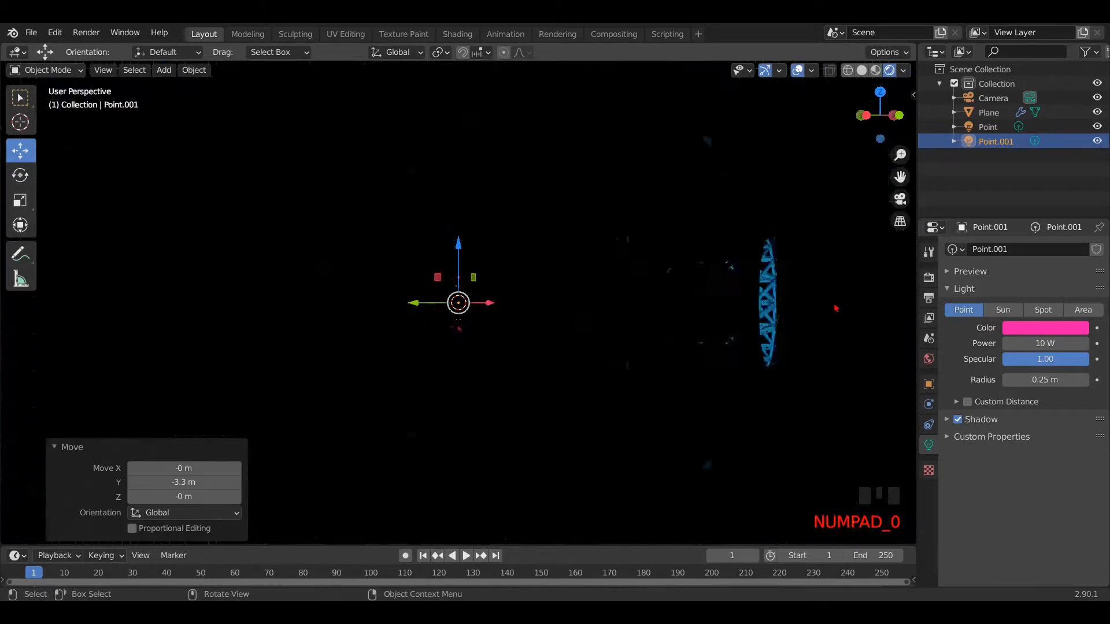
{"action": "scroll", "coordinate": [600, 335], "scroll_direction": "up", "scroll_amount": 5}
{"action": "scroll", "coordinate": [600, 335], "scroll_direction": "down", "scroll_amount": 7}
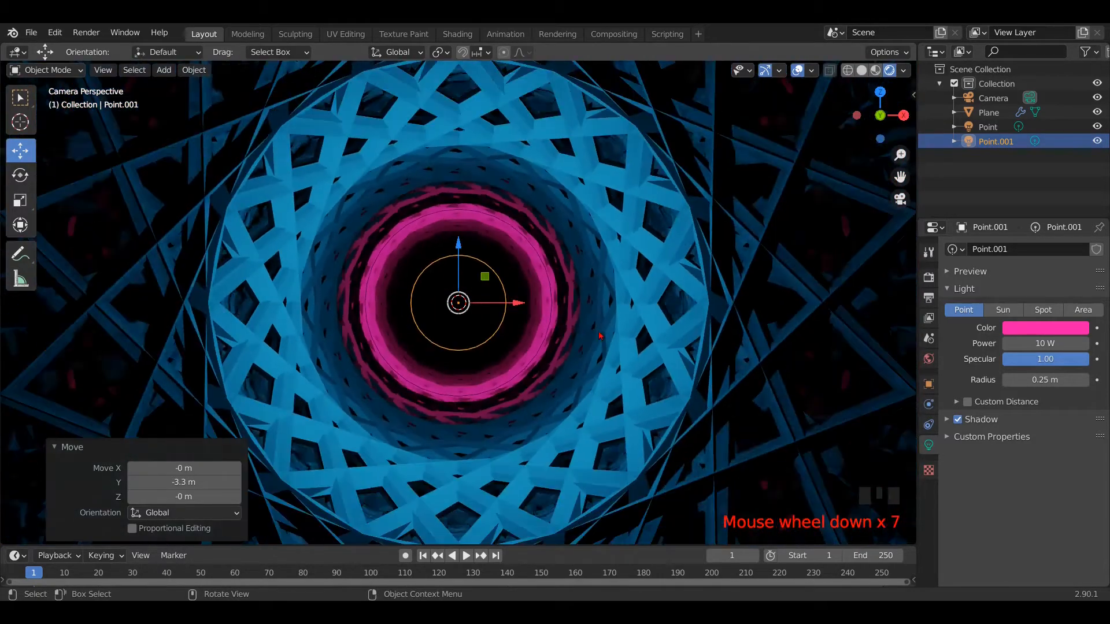
Move the pink point light 1.3 m along positive Y, deeper into the tunnel, and review it through the camera.
{"action": "middle_click_drag", "start_coordinate": [599, 335], "coordinate": [761, 340]}
{"action": "scroll", "coordinate": [760, 340], "scroll_direction": "down", "scroll_amount": 2}
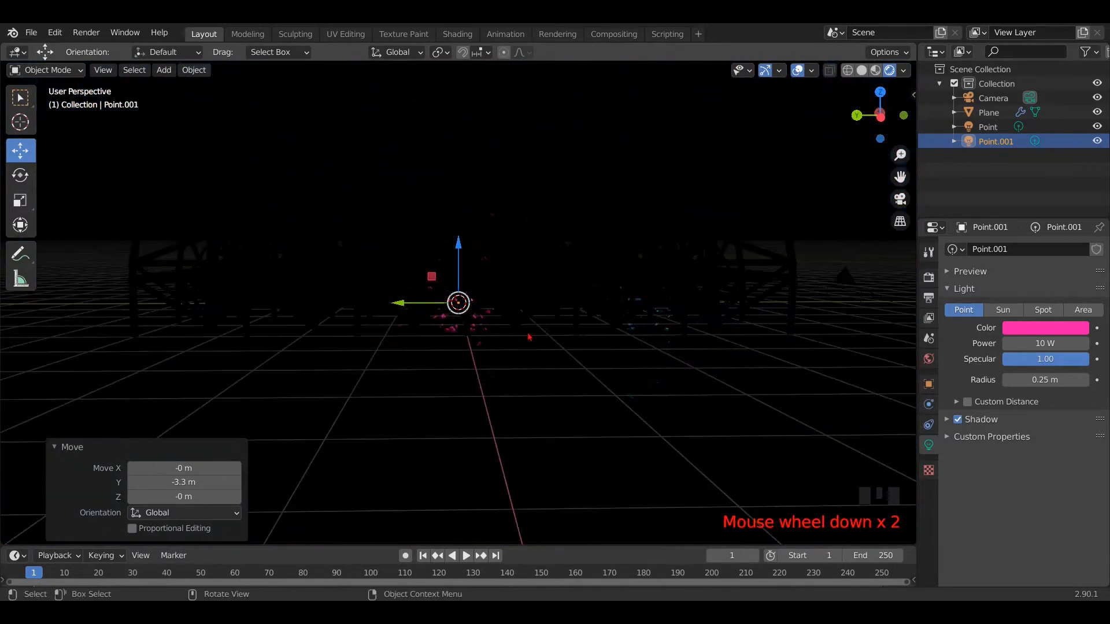
{"action": "key", "text": "grave"}
{"action": "left_click_drag", "start_coordinate": [399, 304], "coordinate": [323, 305], "text": "ctrl"}
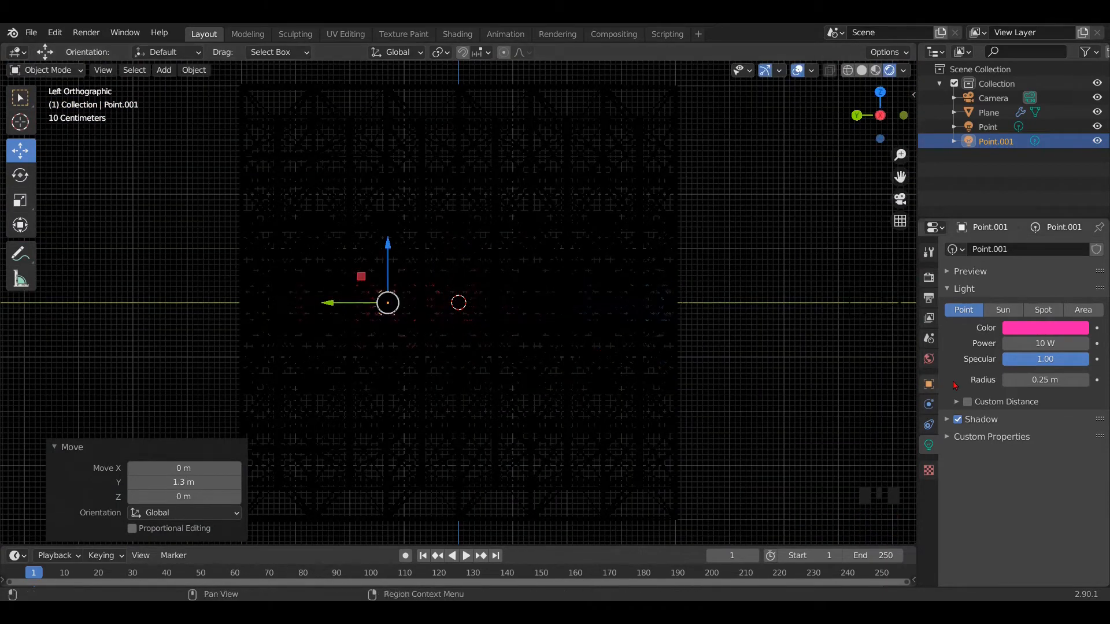
{"action": "middle_click_drag", "start_coordinate": [760, 349], "coordinate": [657, 342]}
{"action": "key", "text": "KP_0"}
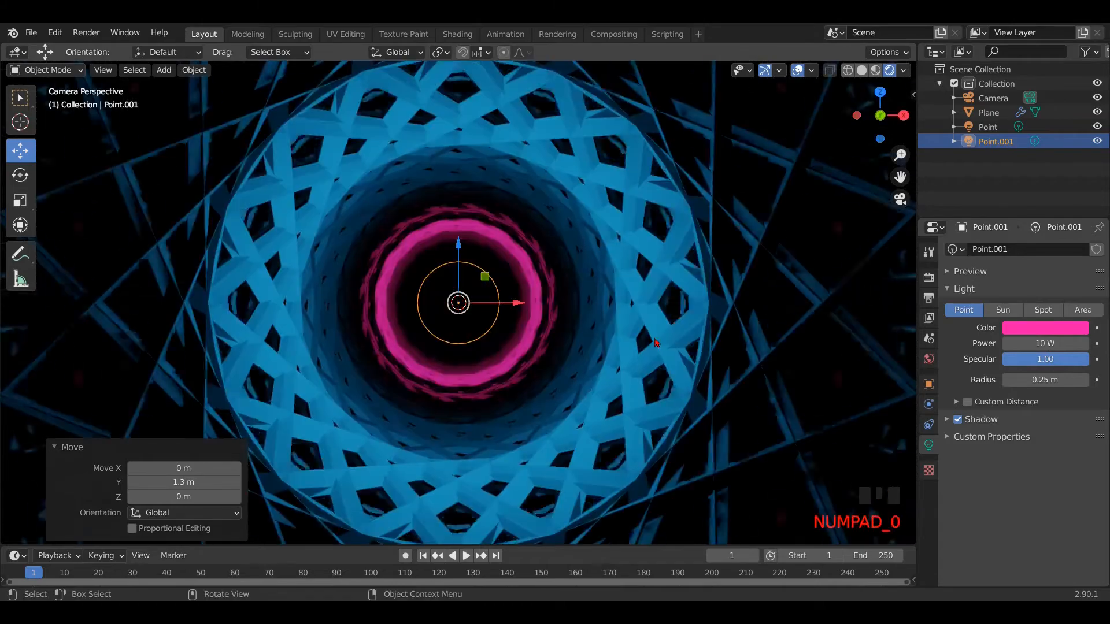
{"action": "scroll", "coordinate": [656, 343], "scroll_direction": "up", "scroll_amount": 6}
{"action": "scroll", "coordinate": [657, 342], "scroll_direction": "down", "scroll_amount": 10}
{"action": "scroll", "coordinate": [657, 342], "scroll_direction": "up", "scroll_amount": 6}
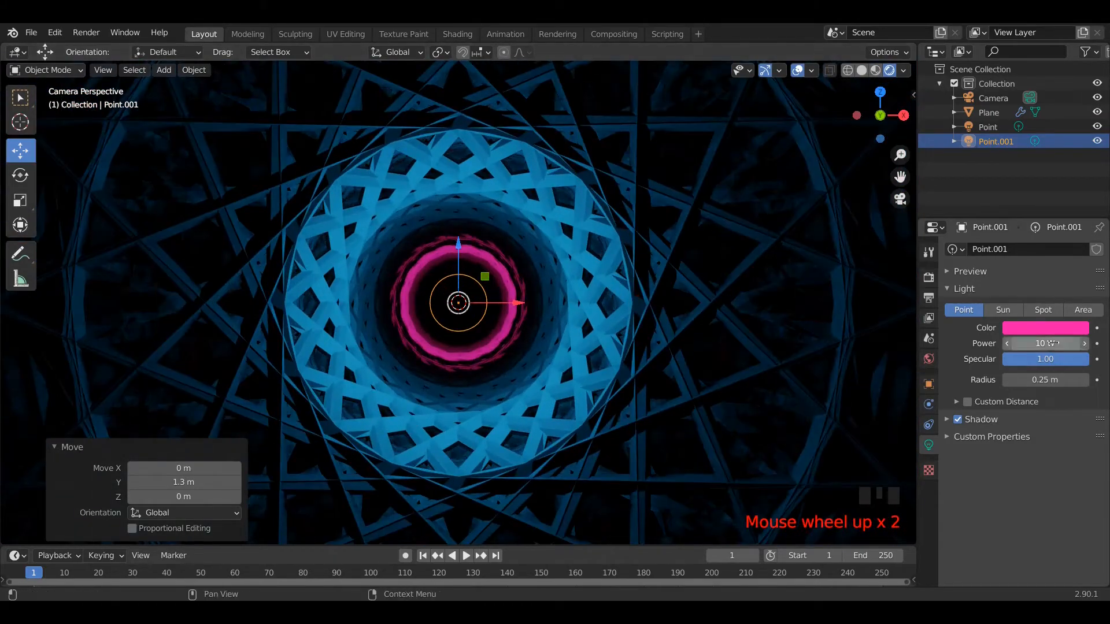
Set the pink point light's power to 20 W and inspect the brighter ring in the camera view.
{"action": "left_click", "coordinate": [1050, 344]}
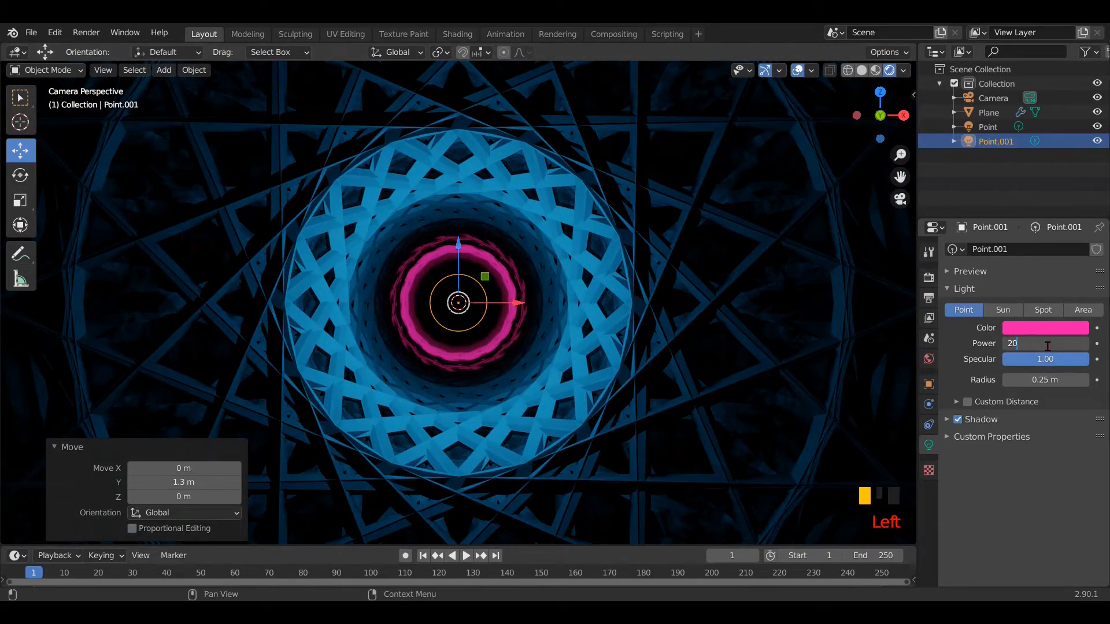
{"action": "key", "text": "Return"}
{"action": "scroll", "coordinate": [581, 361], "scroll_direction": "up", "scroll_amount": 6}
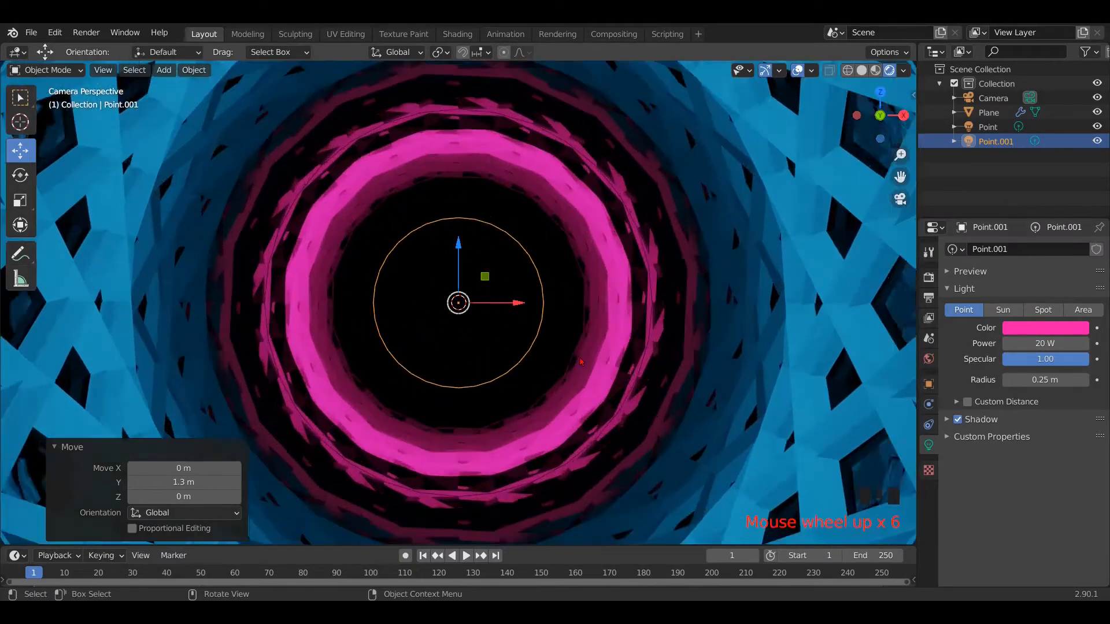
{"action": "scroll", "coordinate": [581, 362], "scroll_direction": "up", "scroll_amount": 2}
{"action": "scroll", "coordinate": [581, 362], "scroll_direction": "down", "scroll_amount": 6}
Return to solid display, hide the camera in the viewport, and select the tunnel plane together with both point lights.
{"action": "middle_click_drag", "start_coordinate": [582, 362], "coordinate": [604, 360]}
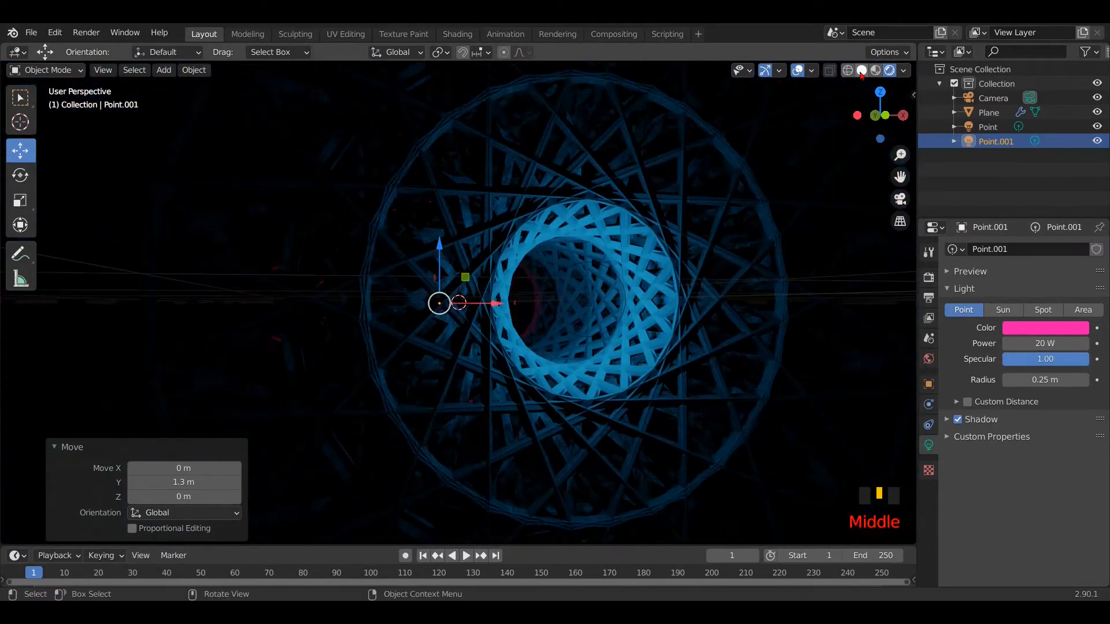
{"action": "left_click", "coordinate": [862, 70]}
{"action": "scroll", "coordinate": [733, 240], "scroll_direction": "down", "scroll_amount": 5}
{"action": "mouse_move", "coordinate": [733, 241]}
{"action": "middle_mouse_down"}
{"action": "mouse_move", "coordinate": [856, 268]}
{"action": "mouse_move", "coordinate": [853, 251]}
{"action": "middle_mouse_up"}
{"action": "left_click", "coordinate": [1097, 98]}
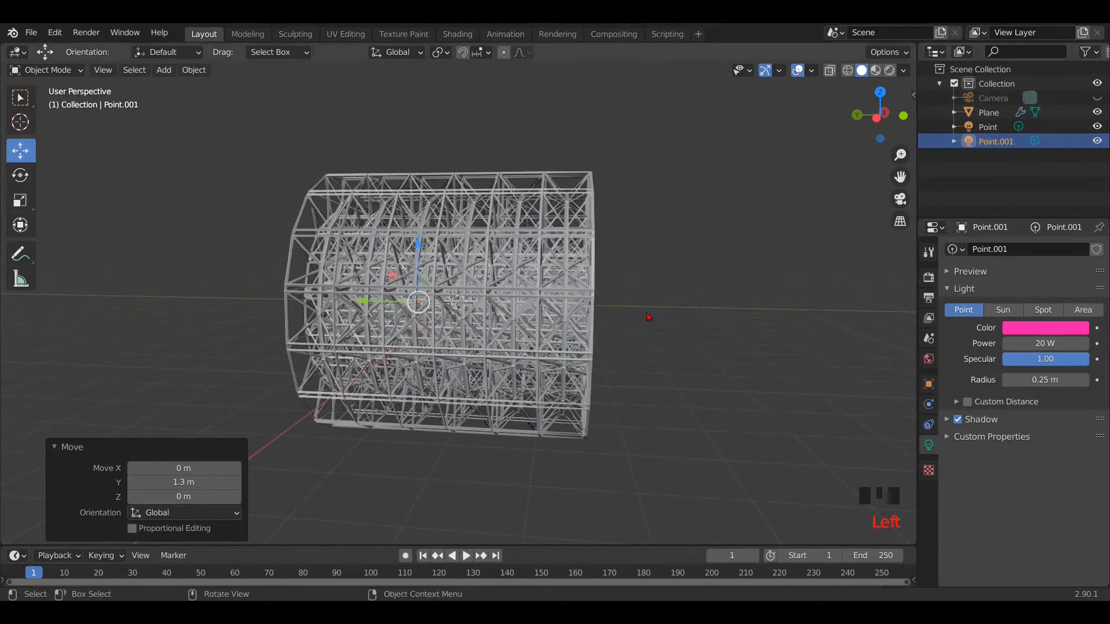
{"action": "key", "text": "a"}
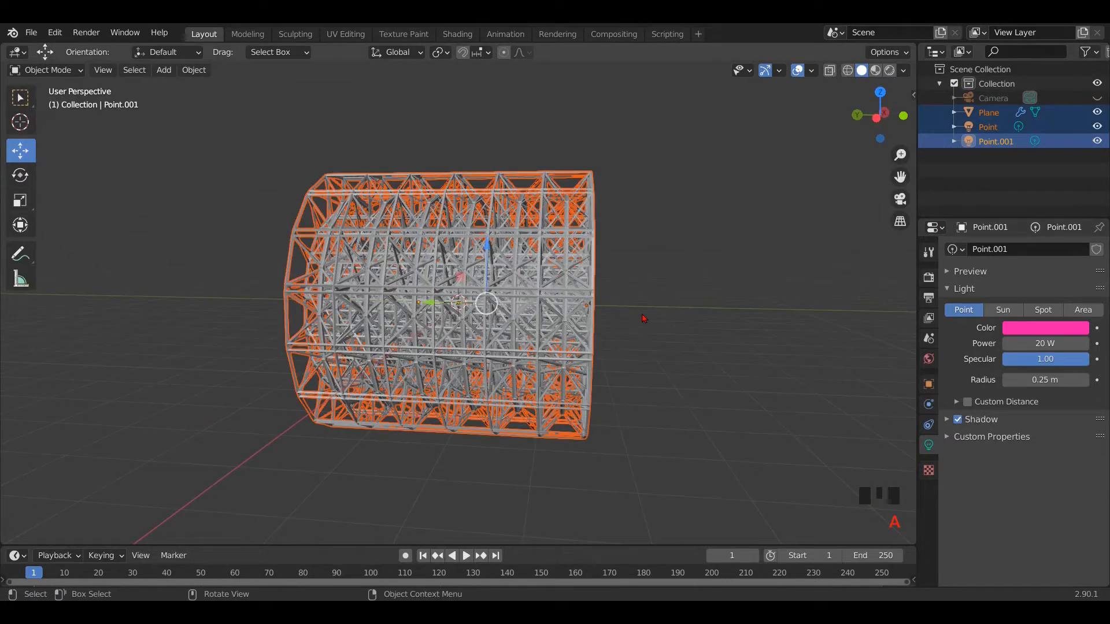
Move the selected tunnel plane and both point lights into a new collection named wireframe.
{"action": "key", "text": "m"}
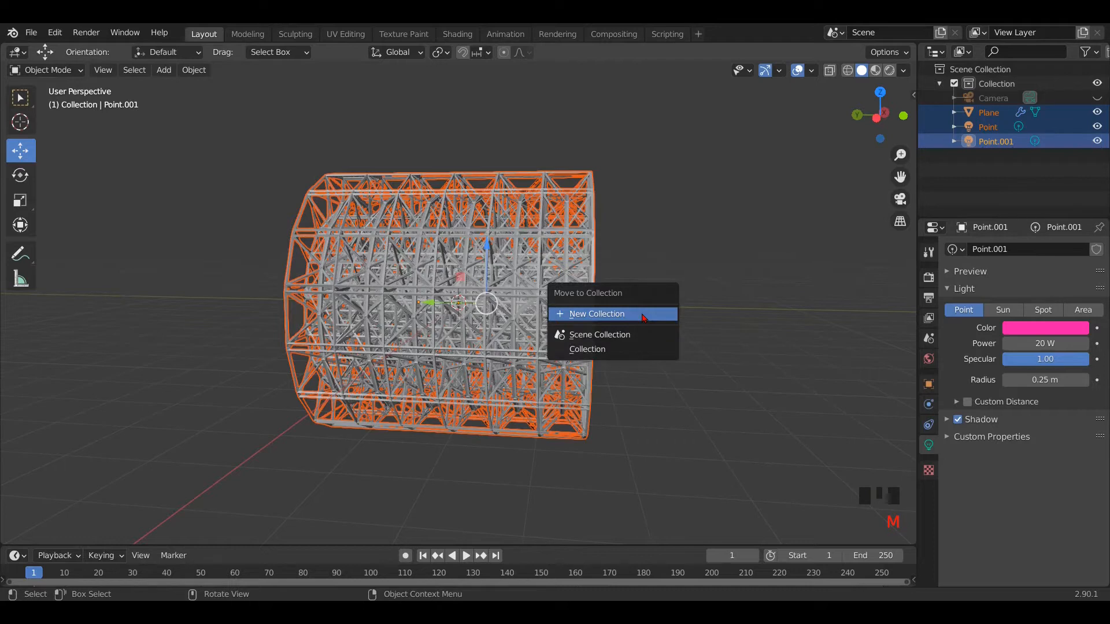
{"action": "left_click", "coordinate": [644, 316]}
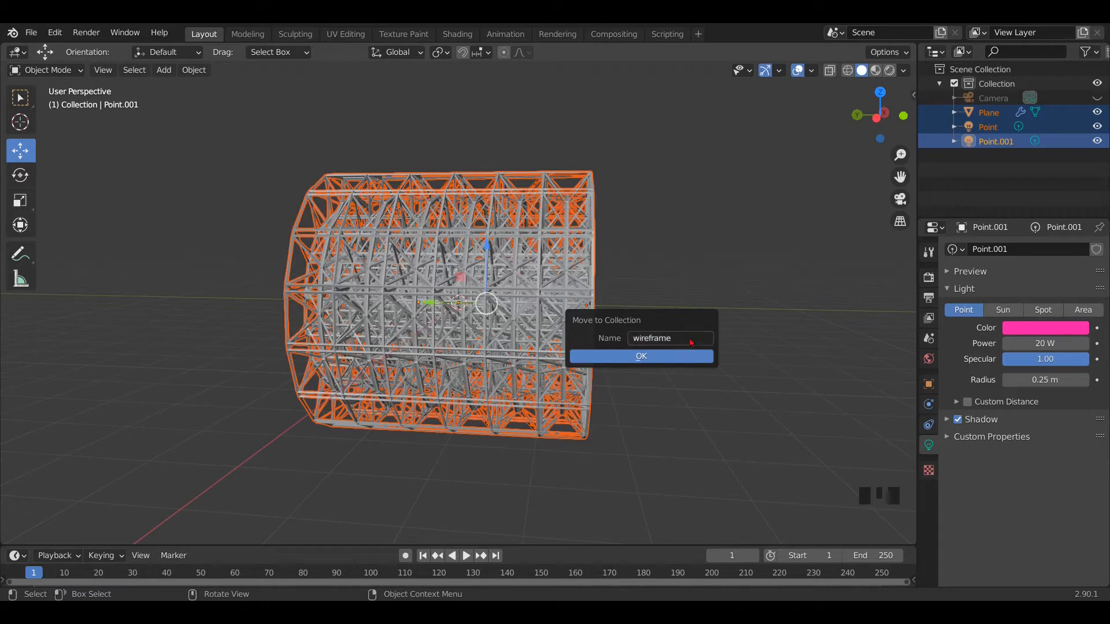
{"action": "left_click", "coordinate": [640, 359]}
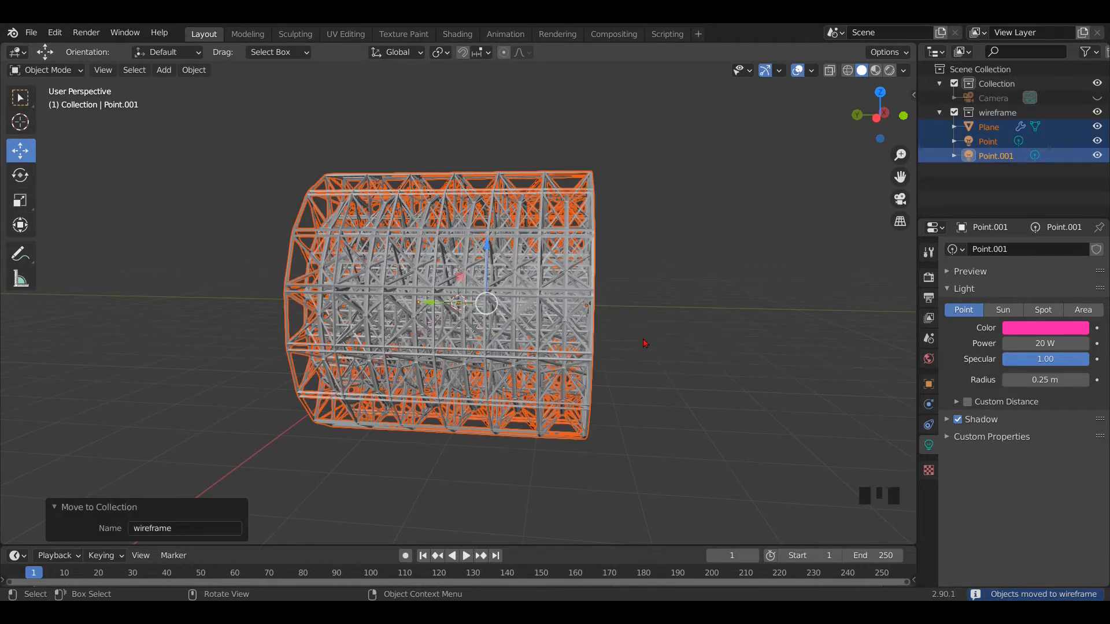
In the left view, add an instance of the wireframe collection and move it 8 m along Y.
{"action": "key", "text": "grave"}
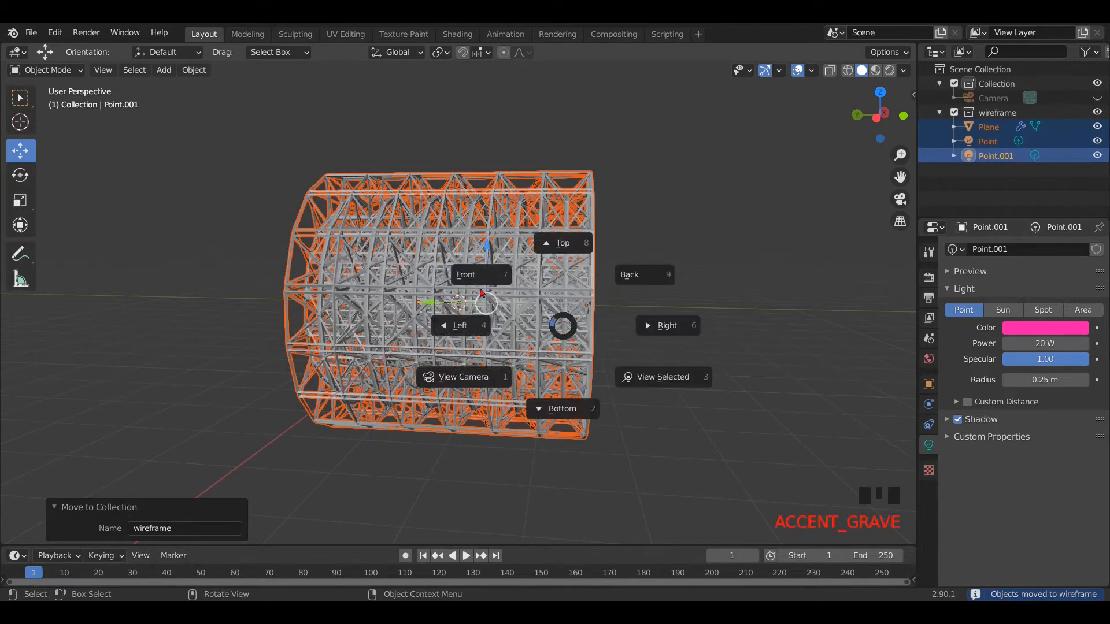
{"action": "left_click", "coordinate": [463, 326]}
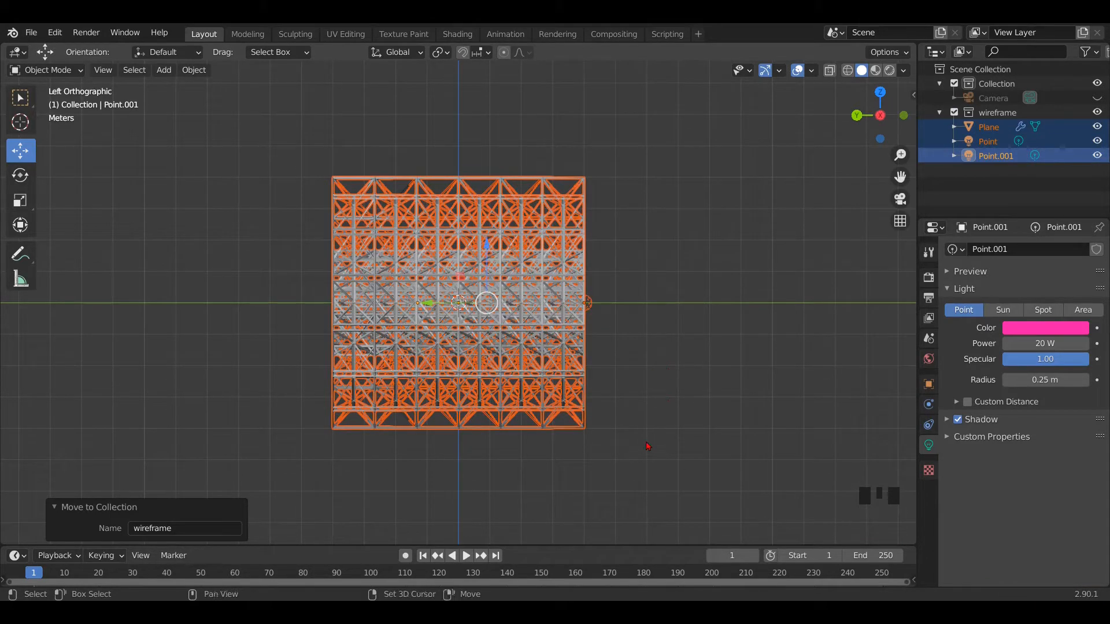
{"action": "key", "text": "shift+a"}
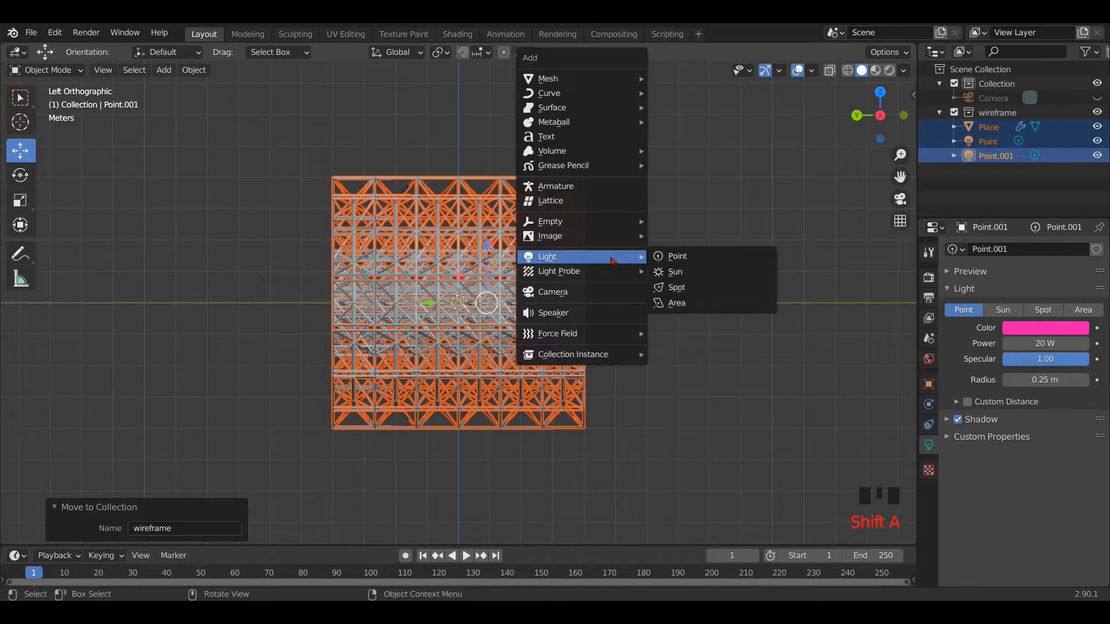
{"action": "mouse_move", "coordinate": [613, 355]}
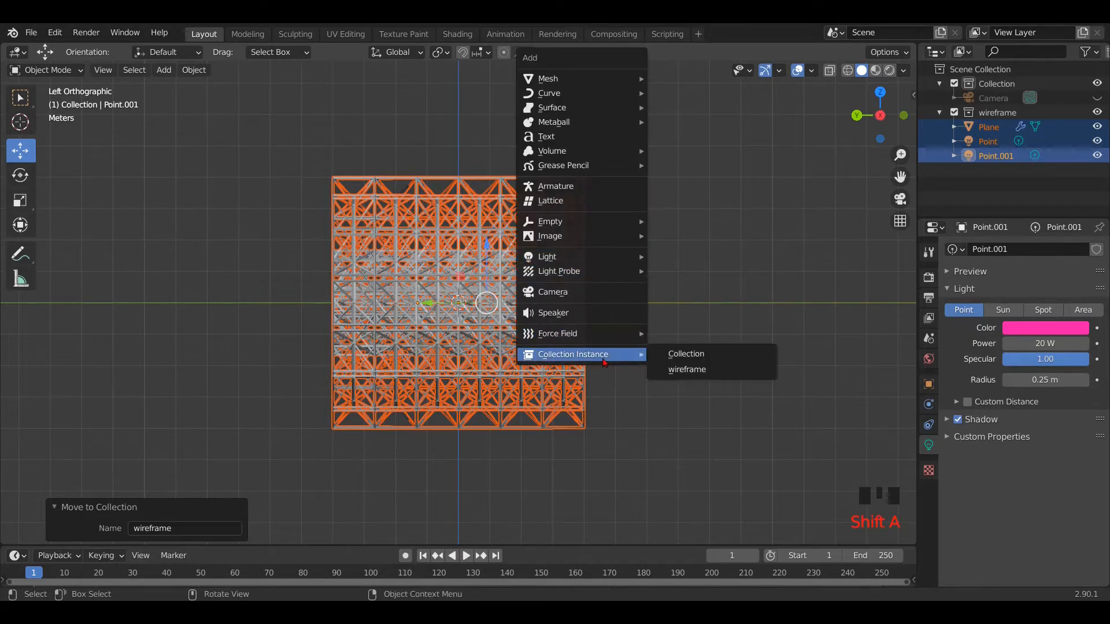
{"action": "left_click", "coordinate": [704, 370]}
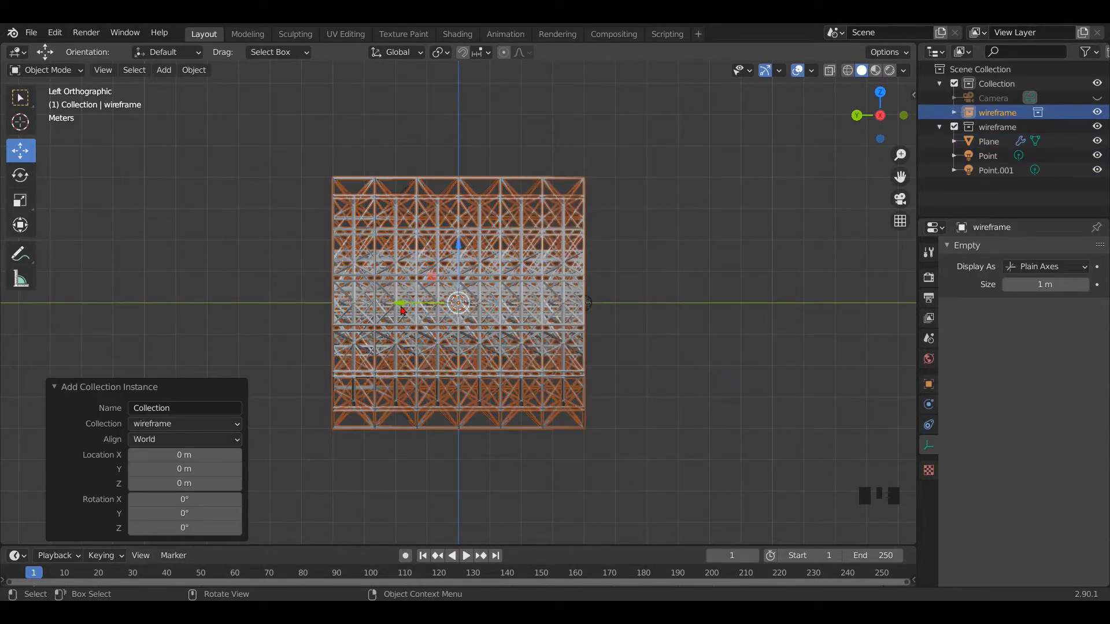
{"action": "left_click_drag", "start_coordinate": [396, 307], "coordinate": [271, 305], "text": "ctrl"}
{"action": "left_click_drag", "start_coordinate": [215, 305], "coordinate": [152, 292]}
{"action": "scroll", "coordinate": [334, 302], "scroll_direction": "down", "scroll_amount": 4}
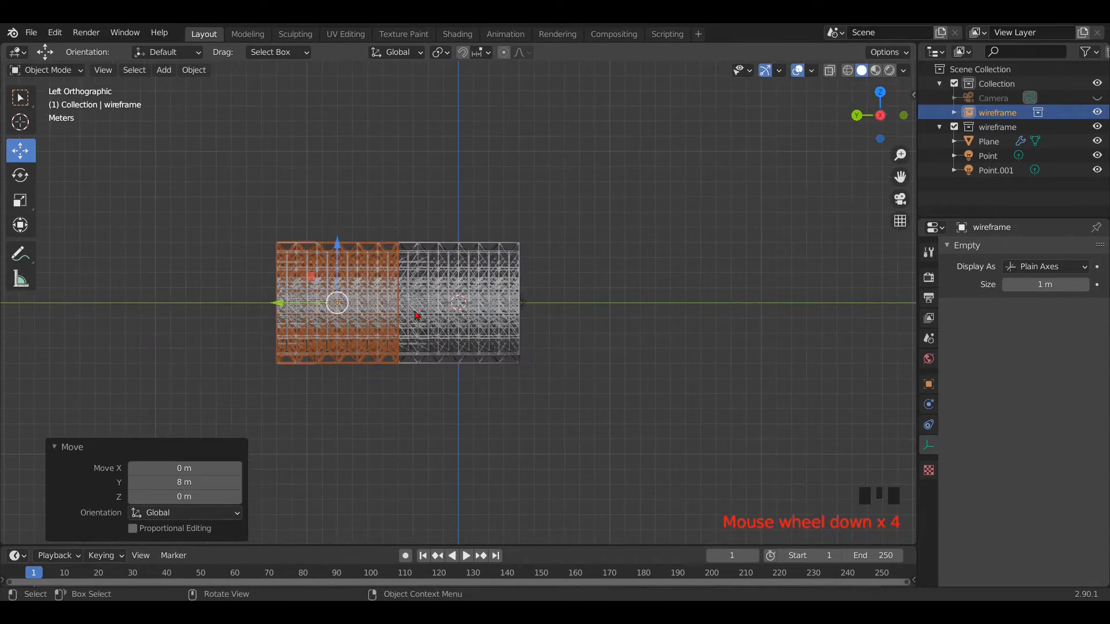
Duplicate the collection instance three times, offsetting each copy along Y so the tunnel sections join end to end, the last by 8 m.
{"action": "key", "text": "shift+d"}
{"action": "right_click", "coordinate": [415, 310]}
{"action": "left_click_drag", "start_coordinate": [266, 298], "coordinate": [263, 296], "text": "ctrl"}
{"action": "left_click_drag", "start_coordinate": [146, 289], "coordinate": [33, 304], "text": "ctrl"}
{"action": "key", "text": "shift+d"}
{"action": "right_click", "coordinate": [144, 298]}
{"action": "scroll", "coordinate": [34, 306], "scroll_direction": "down", "scroll_amount": 2}
{"action": "key", "text": "shift+d"}
{"action": "right_click", "coordinate": [179, 303]}
{"action": "left_click_drag", "start_coordinate": [149, 302], "coordinate": [69, 297], "text": "ctrl"}
Examine the extended tunnel in rendered display through the camera, up close and from outside.
{"action": "key", "text": "KP_0"}
{"action": "left_click", "coordinate": [890, 70]}
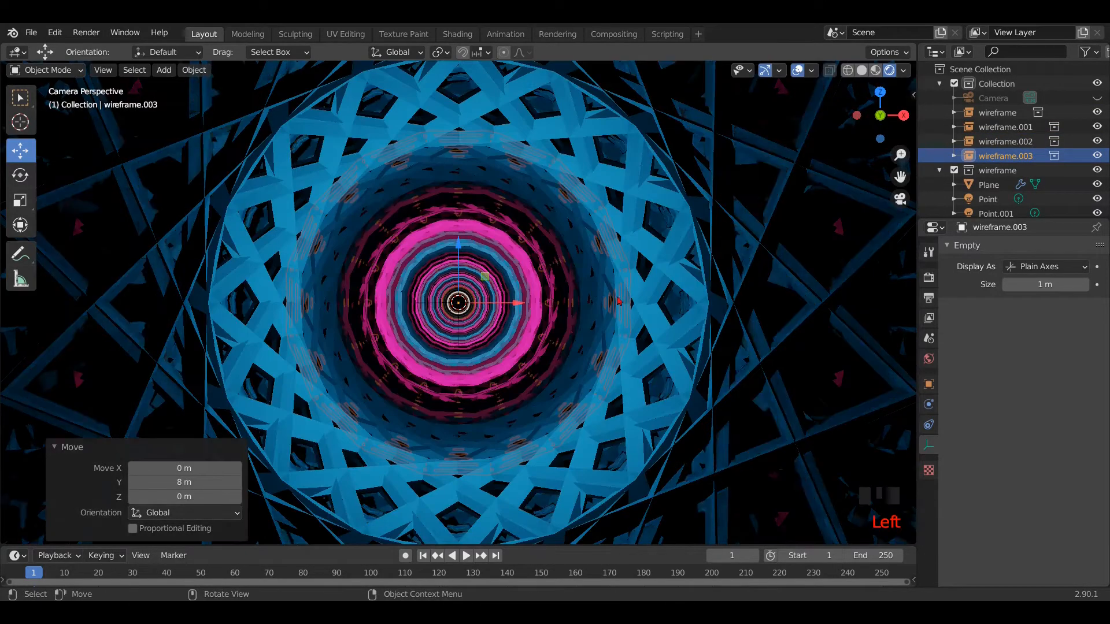
{"action": "scroll", "coordinate": [572, 334], "scroll_direction": "up", "scroll_amount": 6}
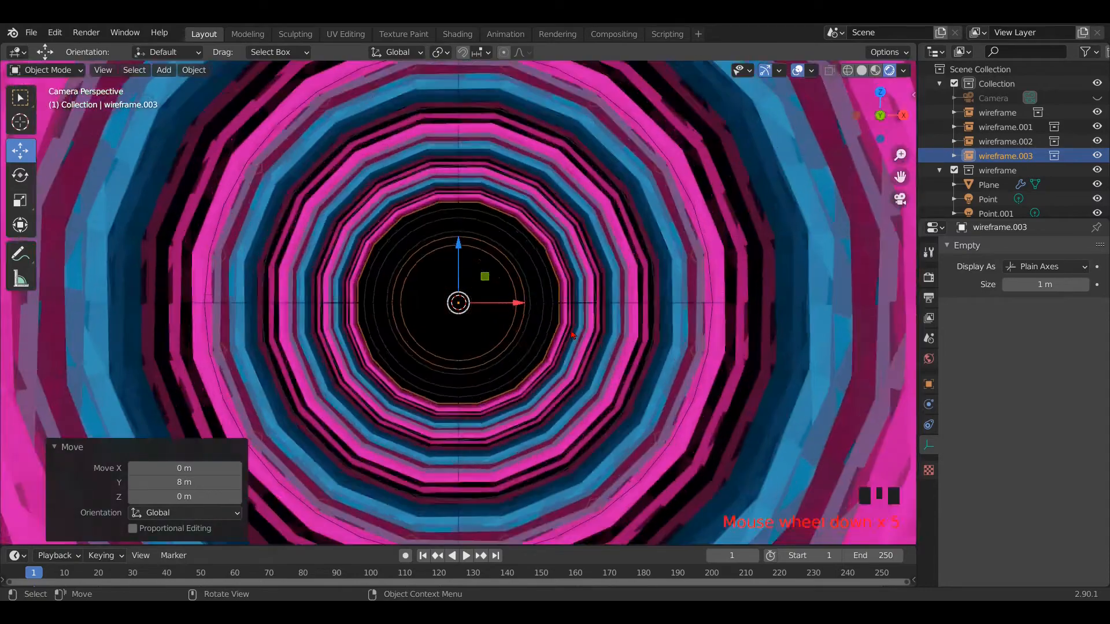
{"action": "scroll", "coordinate": [573, 334], "scroll_direction": "down", "scroll_amount": 11}
{"action": "scroll", "coordinate": [572, 334], "scroll_direction": "down", "scroll_amount": 2}
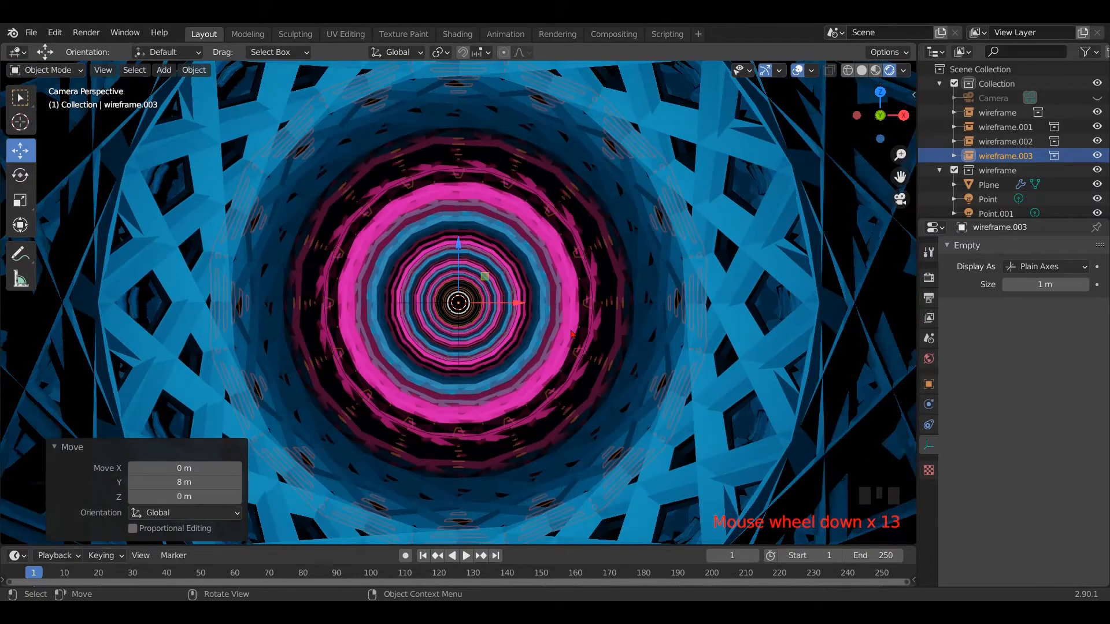
{"action": "left_click", "coordinate": [571, 334]}
{"action": "middle_click_drag", "start_coordinate": [571, 334], "coordinate": [566, 340]}
{"action": "scroll", "coordinate": [570, 338], "scroll_direction": "down", "scroll_amount": 4}
{"action": "scroll", "coordinate": [859, 81], "scroll_direction": "up", "scroll_amount": 1}
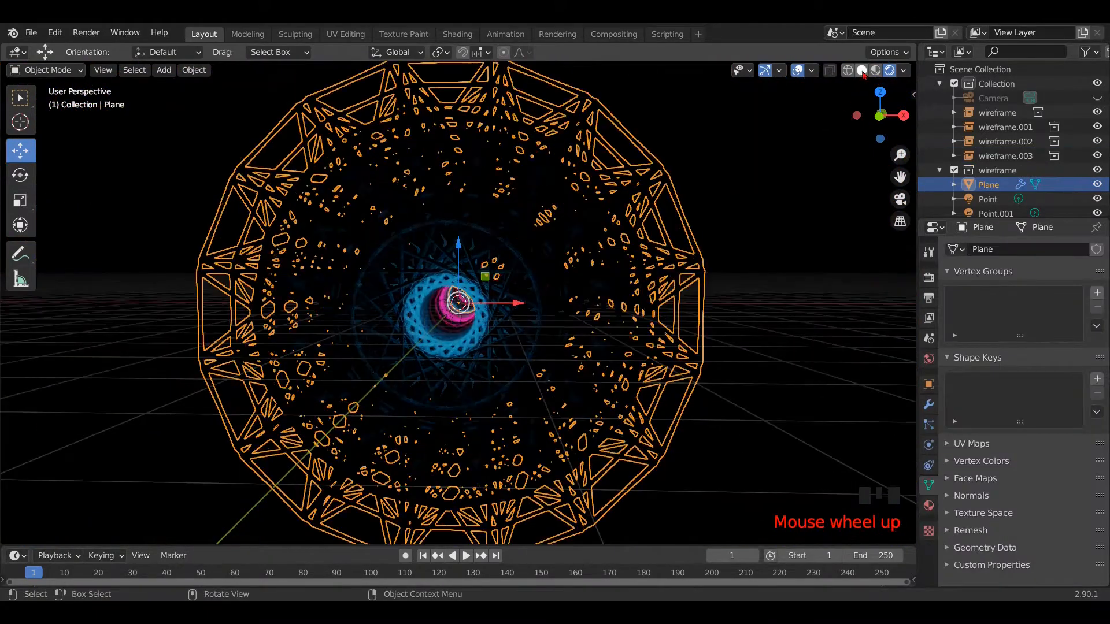
Give the original tunnel plane a new material with Metallic set to 1.000 and check it rendered through the camera.
{"action": "left_click", "coordinate": [862, 70]}
{"action": "middle_click_drag", "start_coordinate": [836, 199], "coordinate": [872, 210]}
{"action": "left_click", "coordinate": [512, 220]}
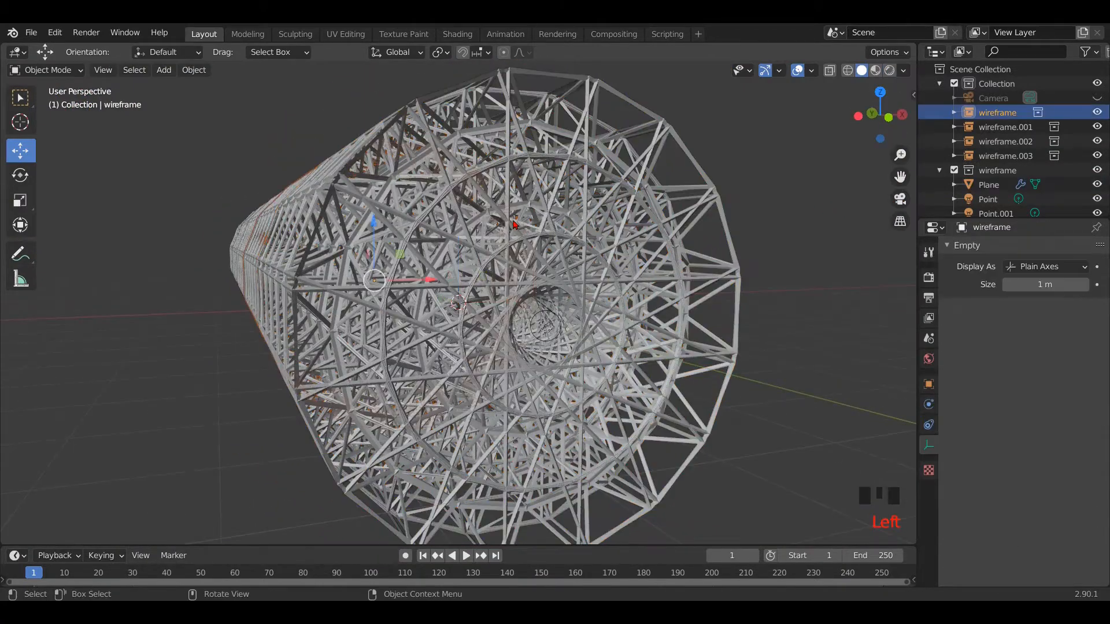
{"action": "left_click", "coordinate": [512, 221]}
{"action": "left_click", "coordinate": [928, 505]}
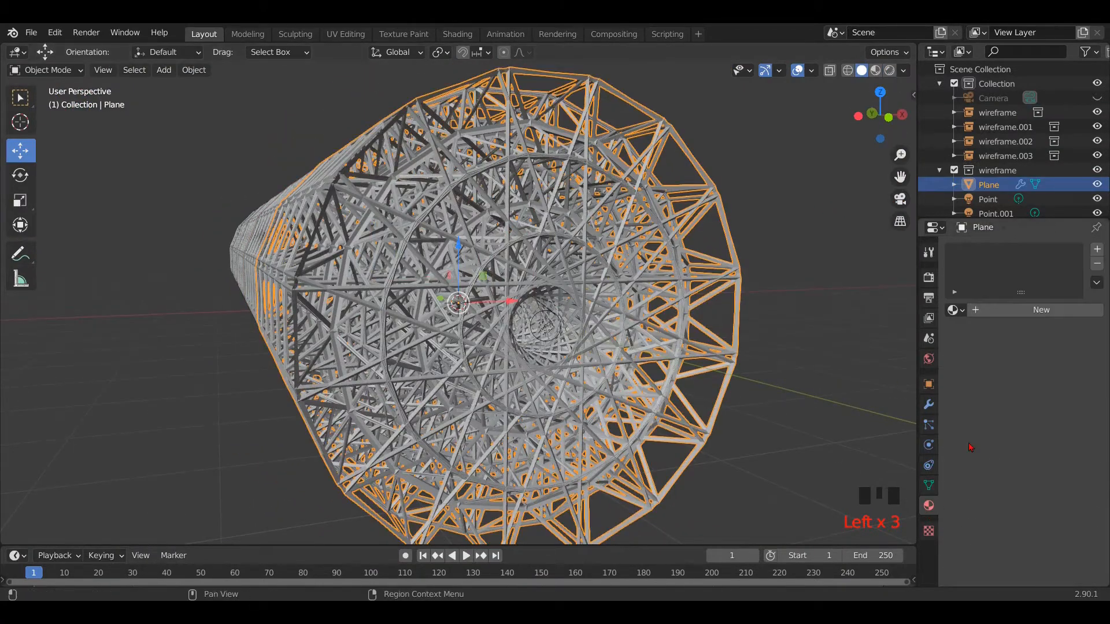
{"action": "left_click", "coordinate": [1006, 313]}
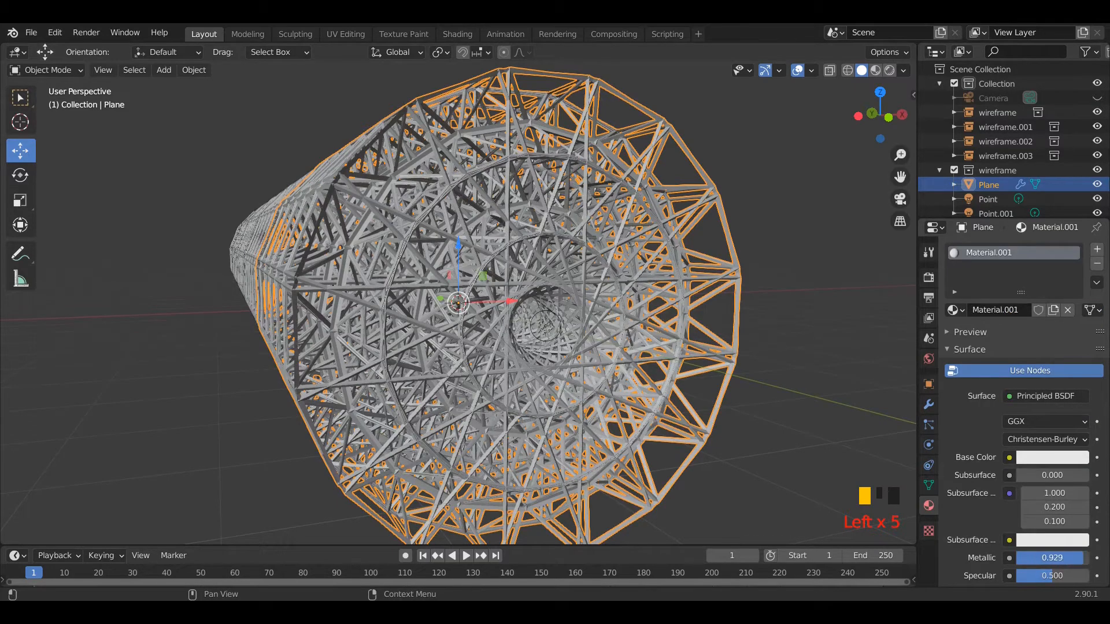
{"action": "key", "text": "KP_0"}
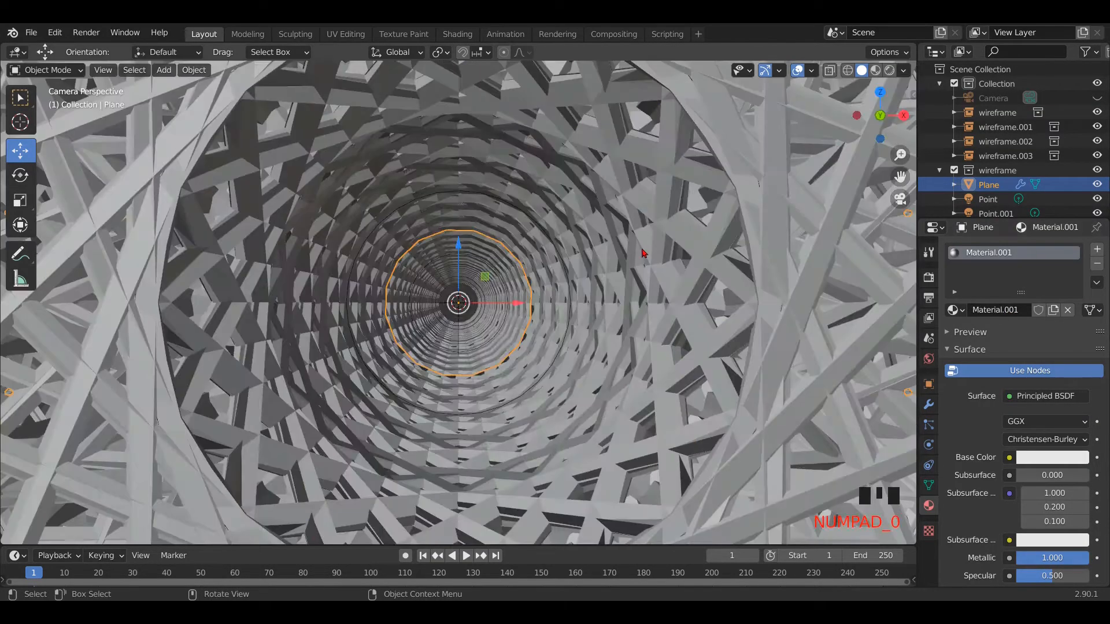
{"action": "left_click", "coordinate": [890, 70]}
{"action": "scroll", "coordinate": [537, 284], "scroll_direction": "up", "scroll_amount": 6}
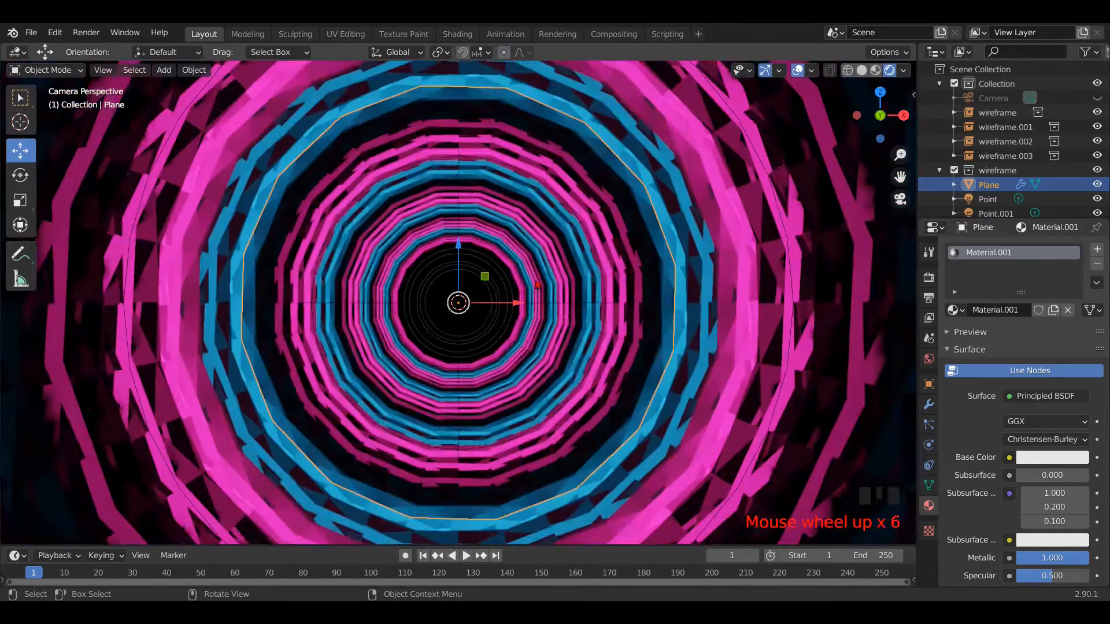
{"action": "scroll", "coordinate": [536, 284], "scroll_direction": "down", "scroll_amount": 12}
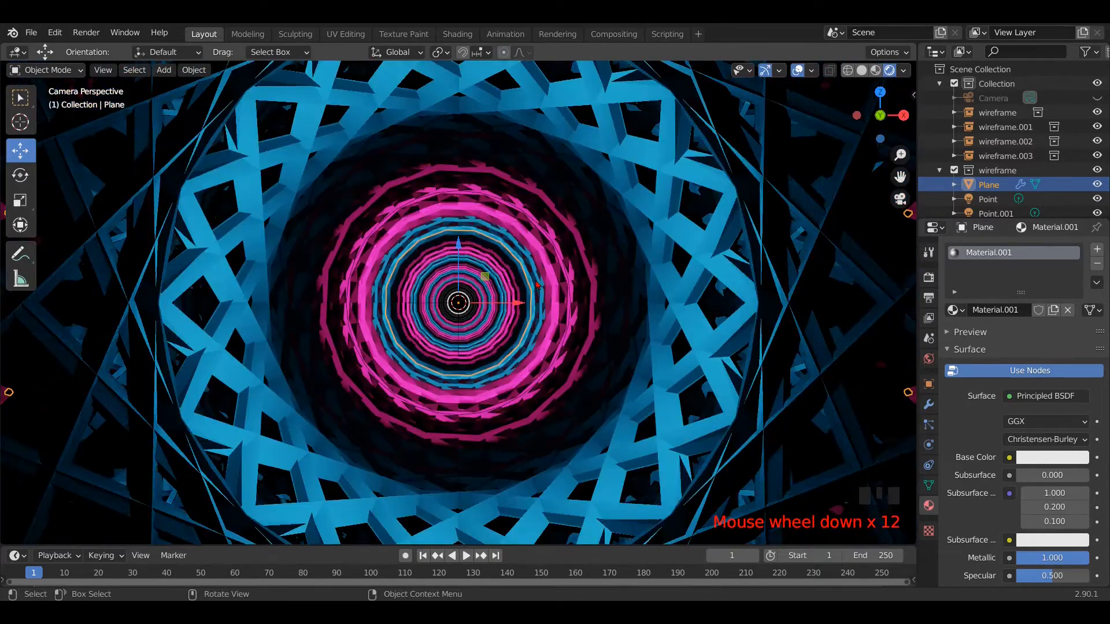
Select the original tunnel plane and set its Wireframe modifier thickness to 0.005 m.
{"action": "left_click", "coordinate": [635, 224]}
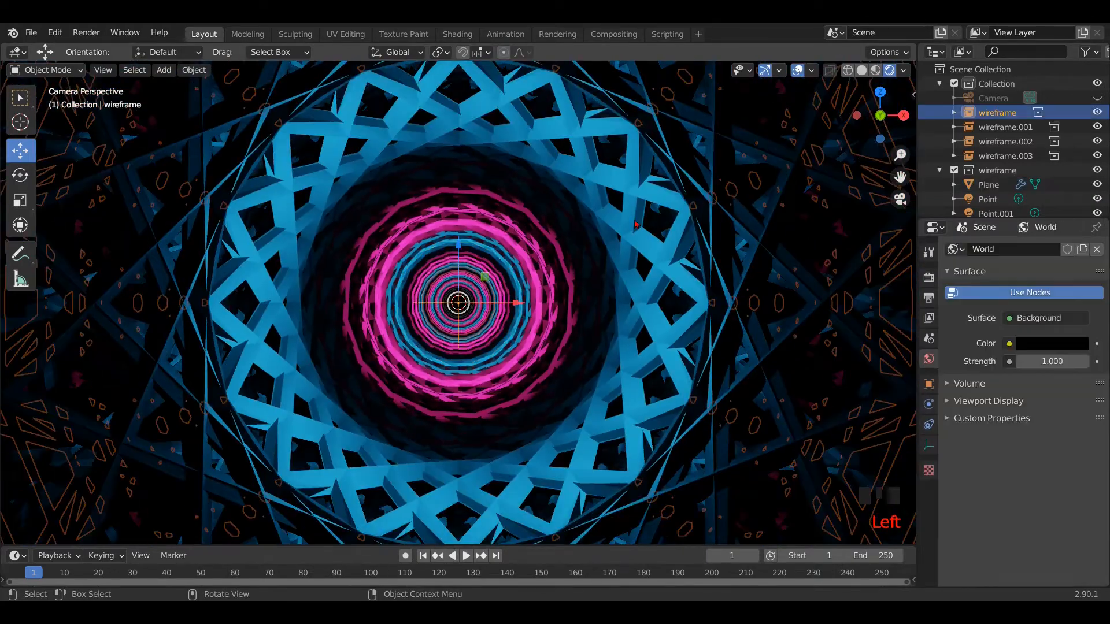
{"action": "left_click", "coordinate": [635, 224]}
{"action": "left_click", "coordinate": [928, 404]}
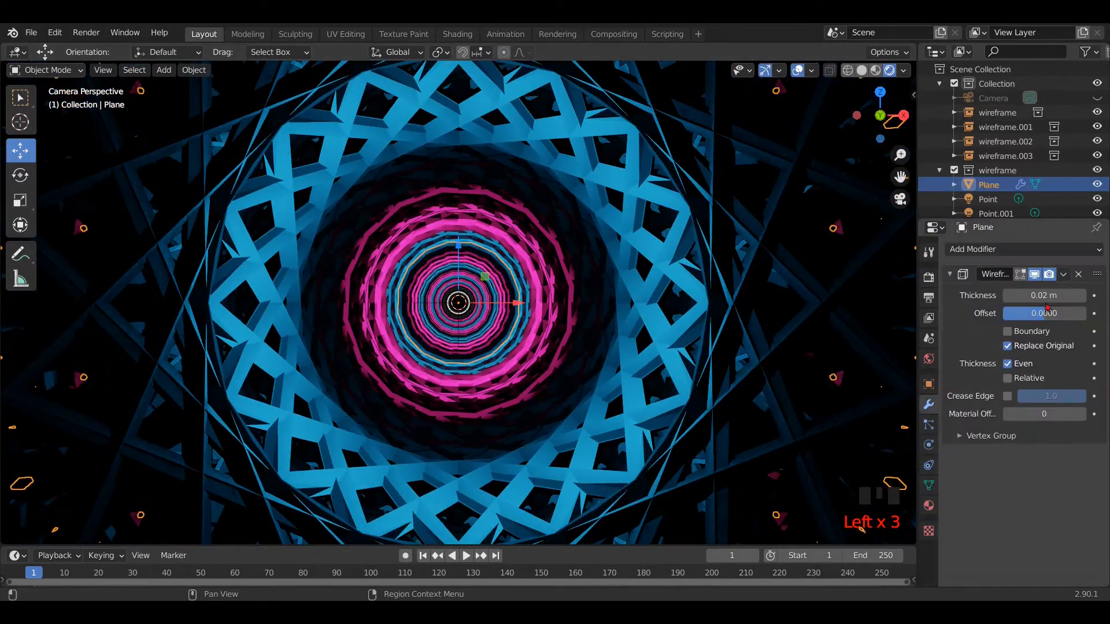
{"action": "left_click_drag", "start_coordinate": [1076, 298], "coordinate": [1027, 298]}
{"action": "left_click", "coordinate": [1047, 297]}
{"action": "type", "text": ".0"}
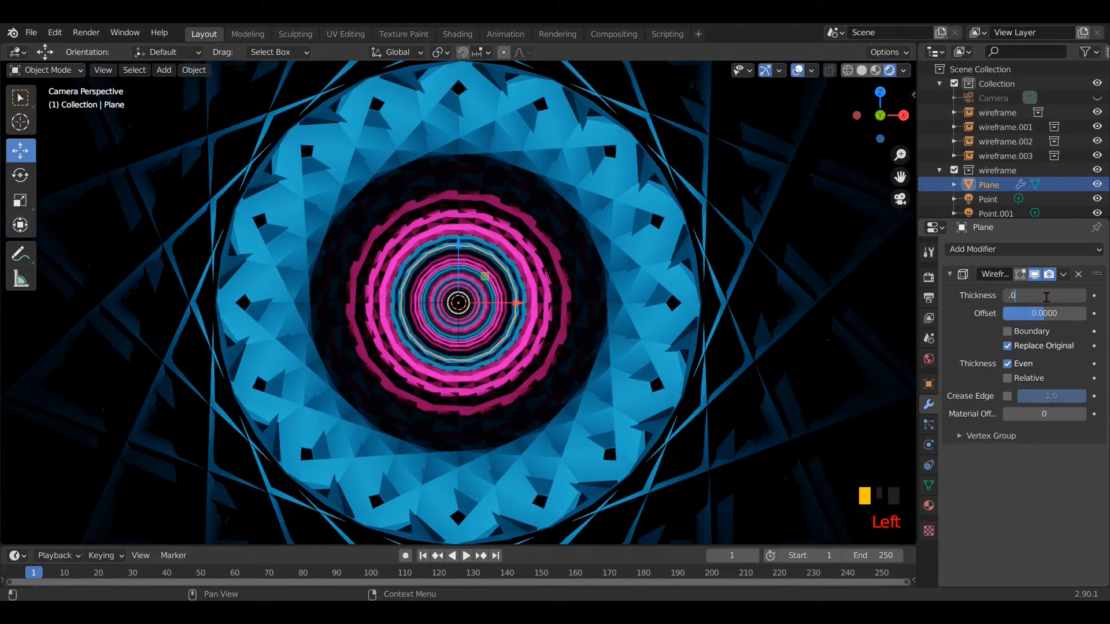
{"action": "type", "text": "05"}
{"action": "key", "text": "Return"}
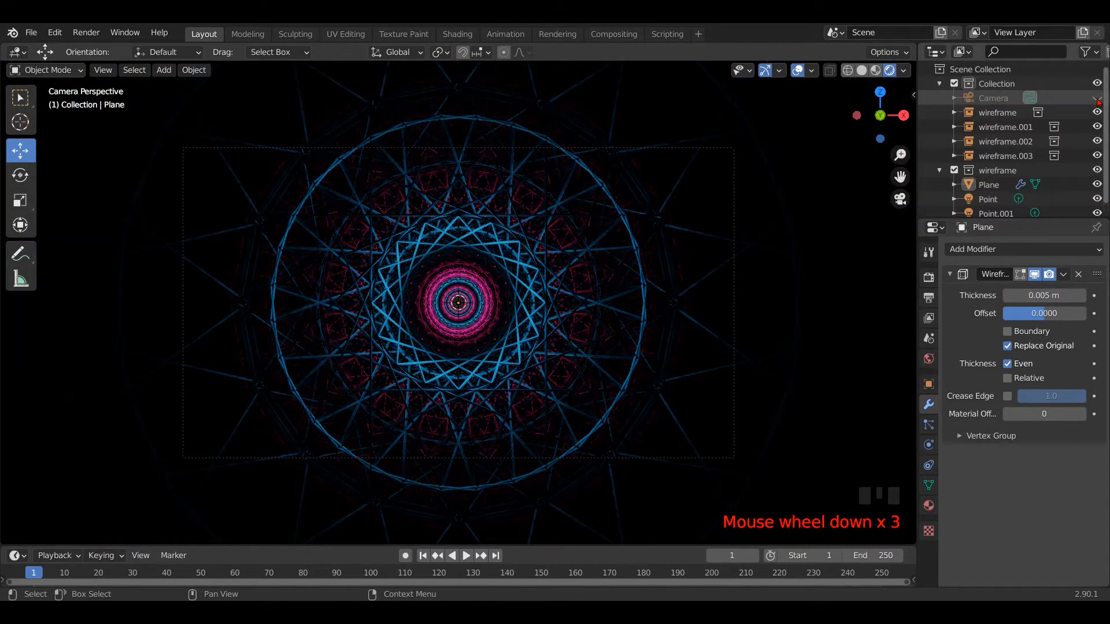
Unhide the camera in the viewport and select it.
{"action": "left_click", "coordinate": [1098, 98]}
{"action": "scroll", "coordinate": [496, 307], "scroll_direction": "up", "scroll_amount": 2}
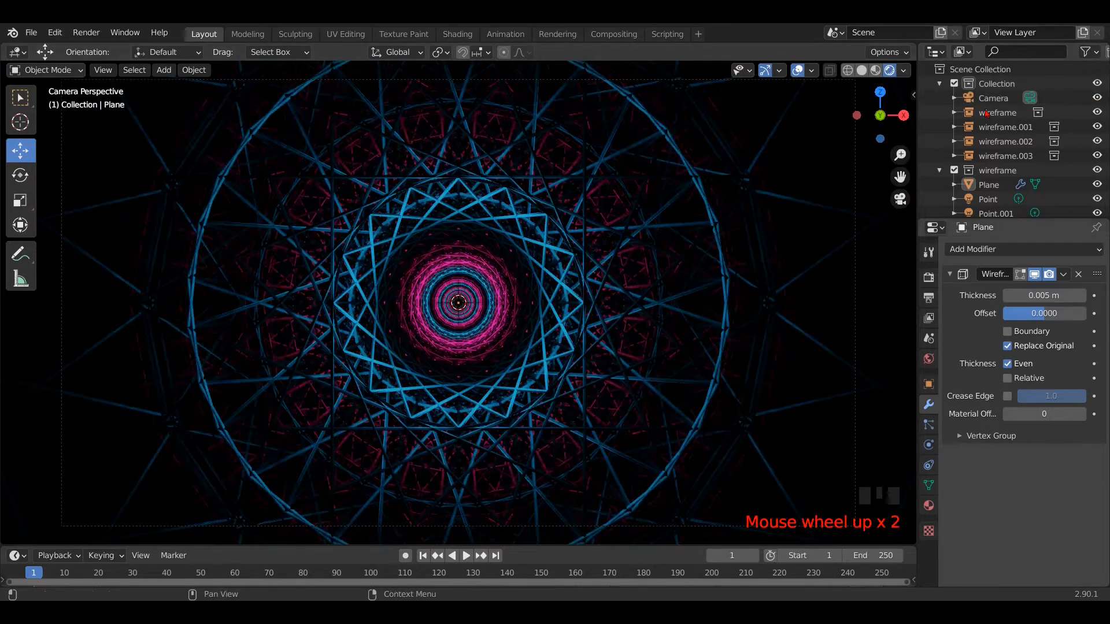
{"action": "left_click", "coordinate": [494, 300]}
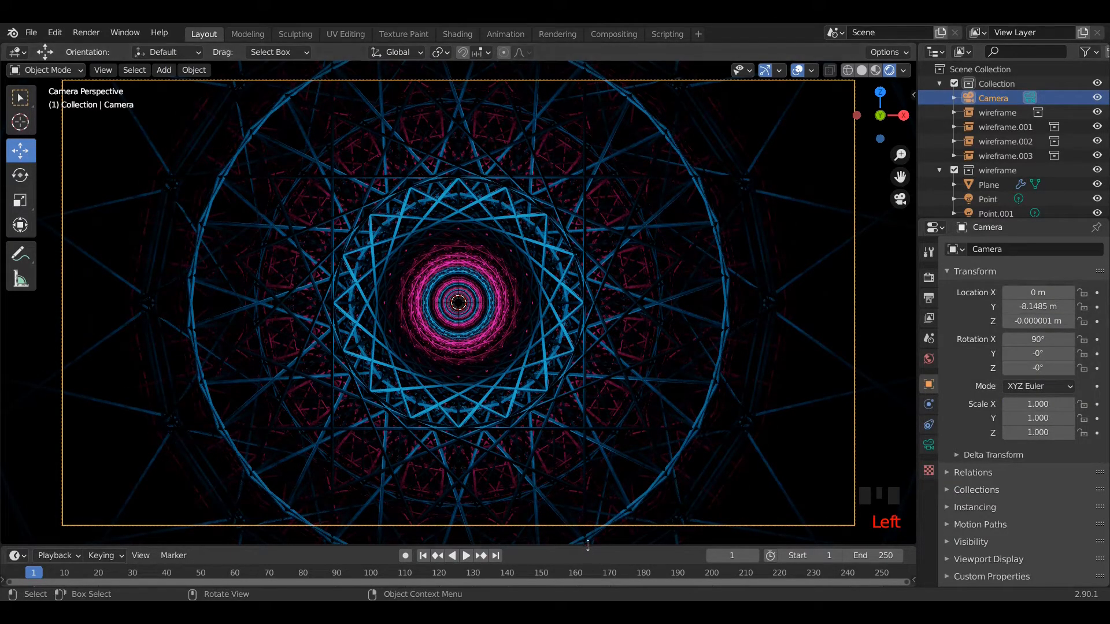
Enlarge the timeline and set the animation's end frame to 120.
{"action": "left_click_drag", "start_coordinate": [588, 545], "coordinate": [591, 510]}
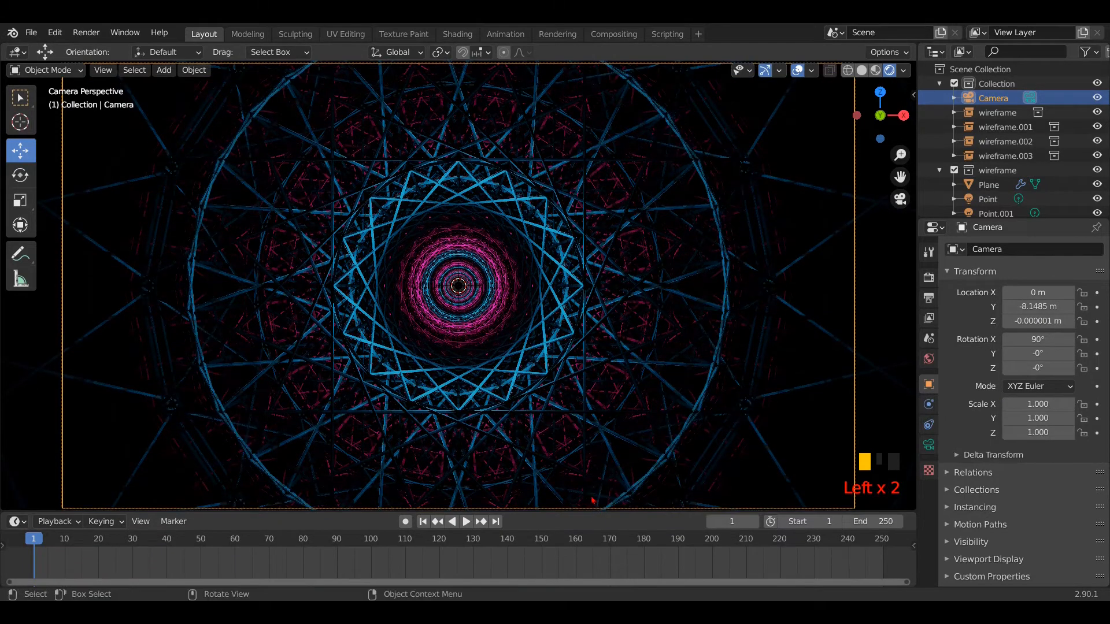
{"action": "left_click", "coordinate": [885, 519]}
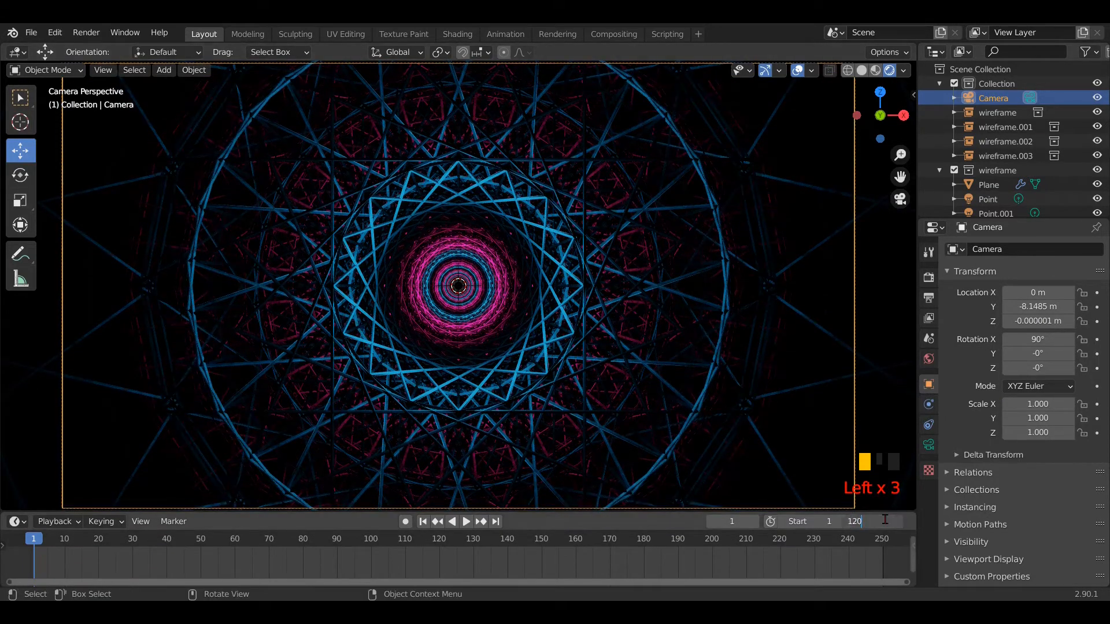
{"action": "key", "text": "Return"}
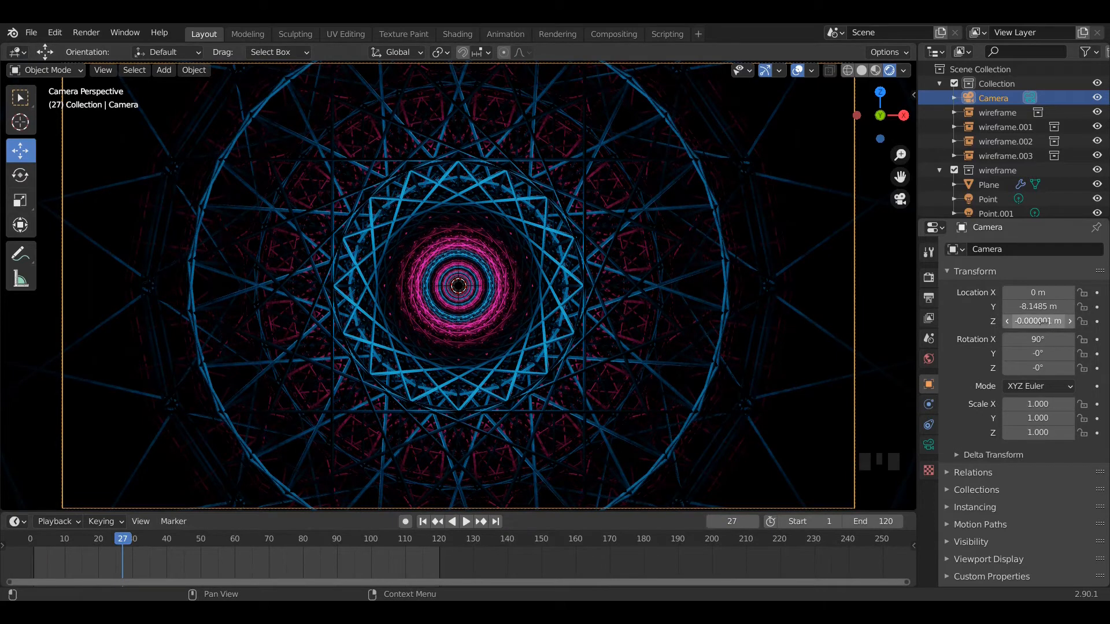
Set the camera's Z location to 0 m and, back at frame 1, its Y location to -8 m.
{"action": "type", "text": "0"}
{"action": "key", "text": "Return"}
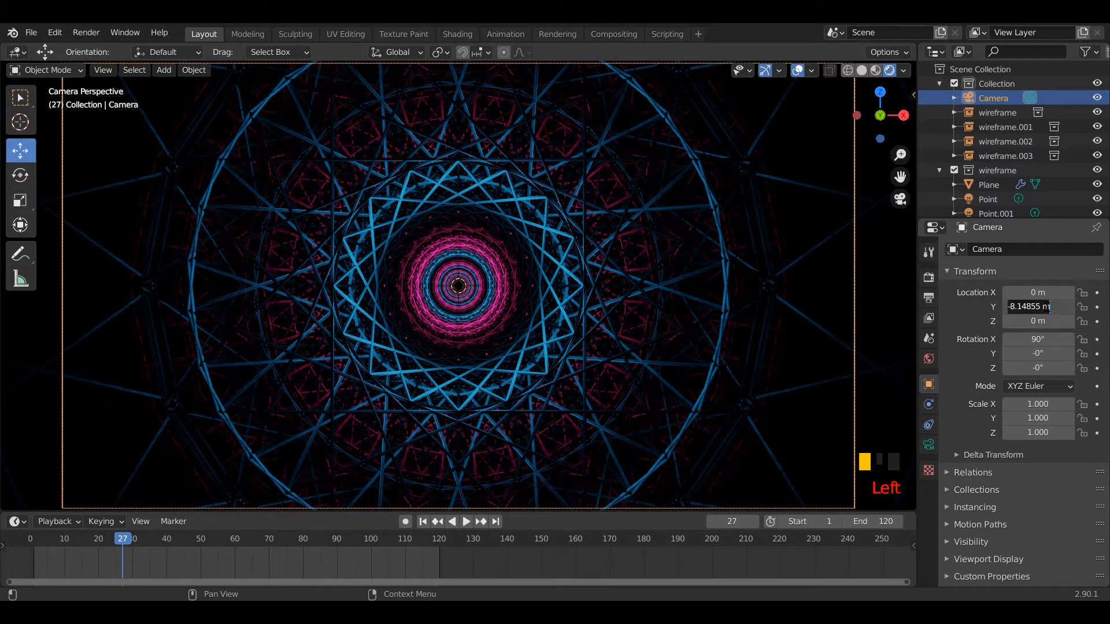
{"action": "left_click", "coordinate": [600, 563]}
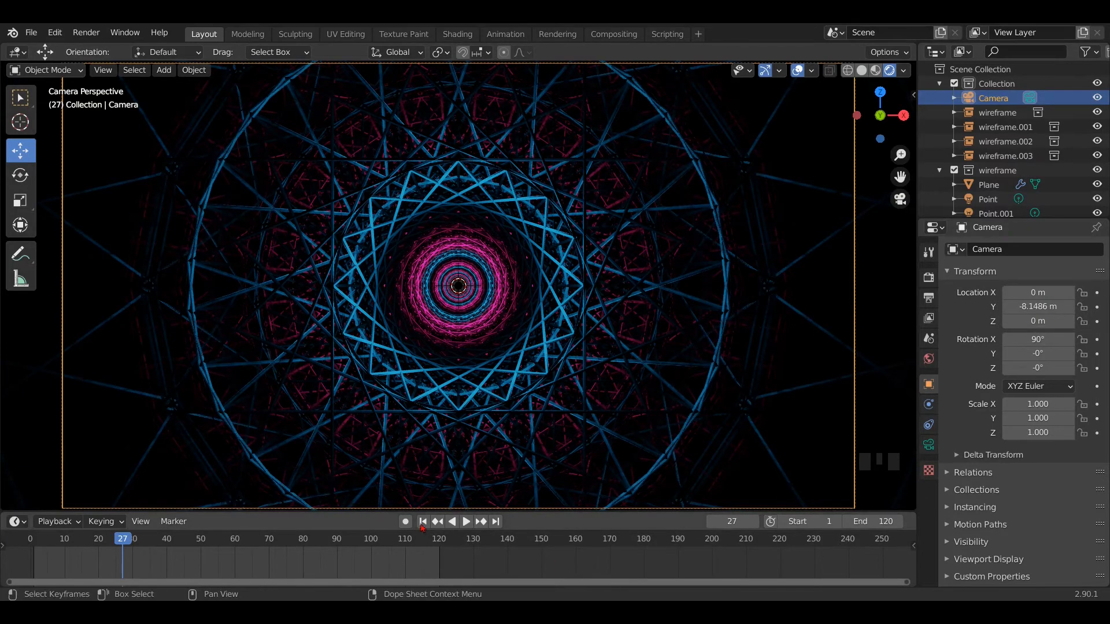
{"action": "left_click", "coordinate": [423, 522]}
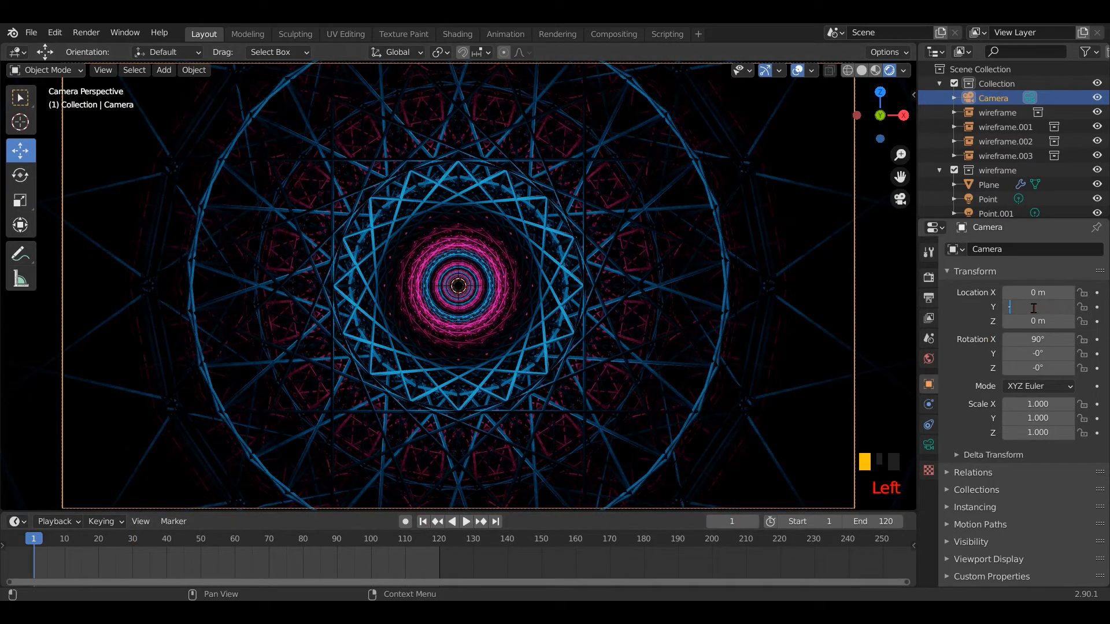
{"action": "type", "text": "-8"}
{"action": "key", "text": "Return"}
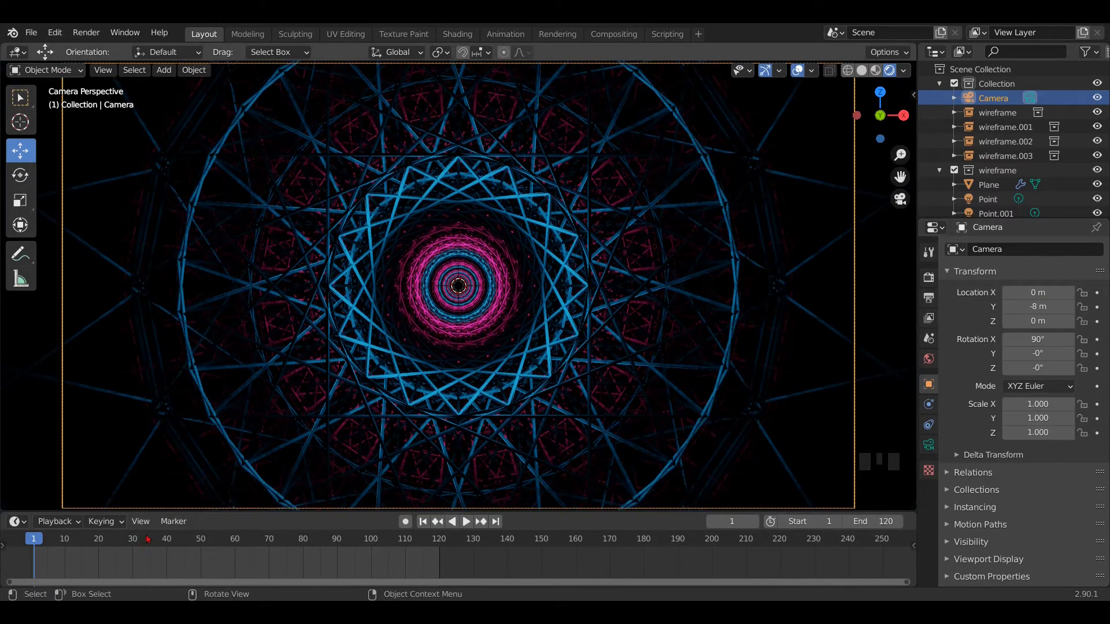
Keyframe the camera's Y location at -8 m on frame 0 and at 12 m on frame 120.
{"action": "left_click_drag", "start_coordinate": [36, 548], "coordinate": [5, 544]}
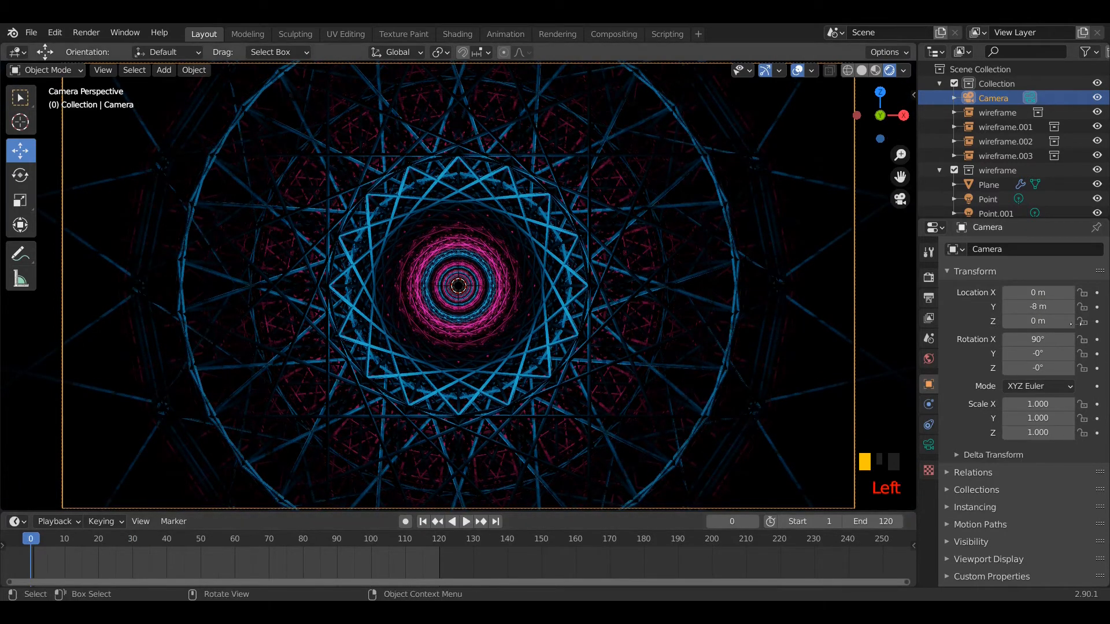
{"action": "left_click", "coordinate": [1097, 307]}
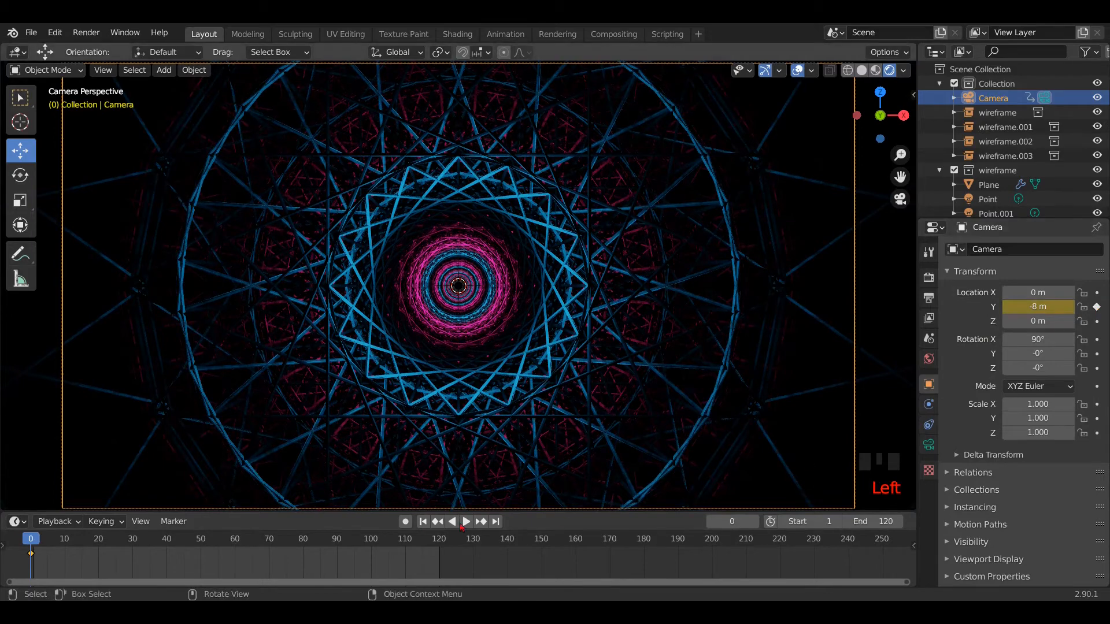
{"action": "left_click", "coordinate": [496, 522]}
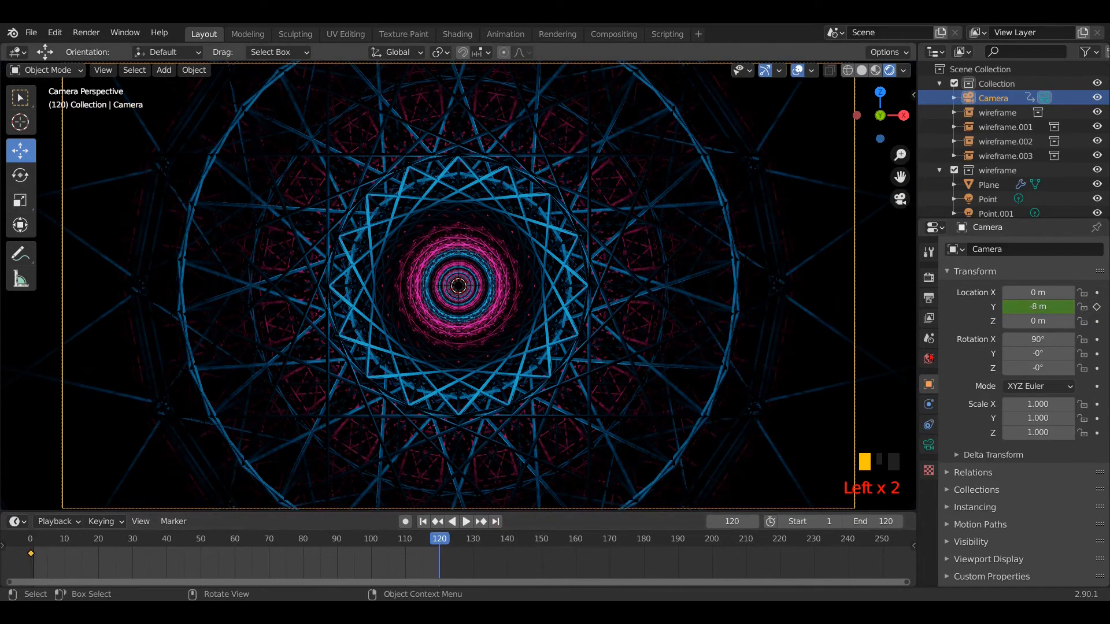
{"action": "left_click_drag", "start_coordinate": [1039, 312], "coordinate": [1054, 312]}
{"action": "left_click", "coordinate": [1039, 312]}
{"action": "key", "text": "Return"}
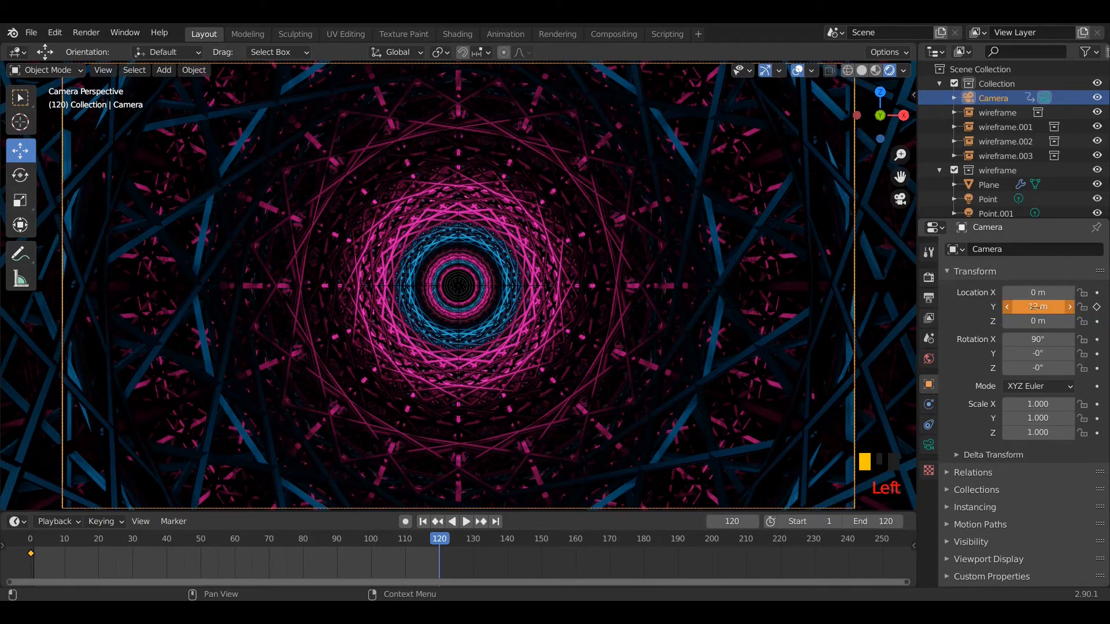
{"action": "left_click", "coordinate": [1097, 306]}
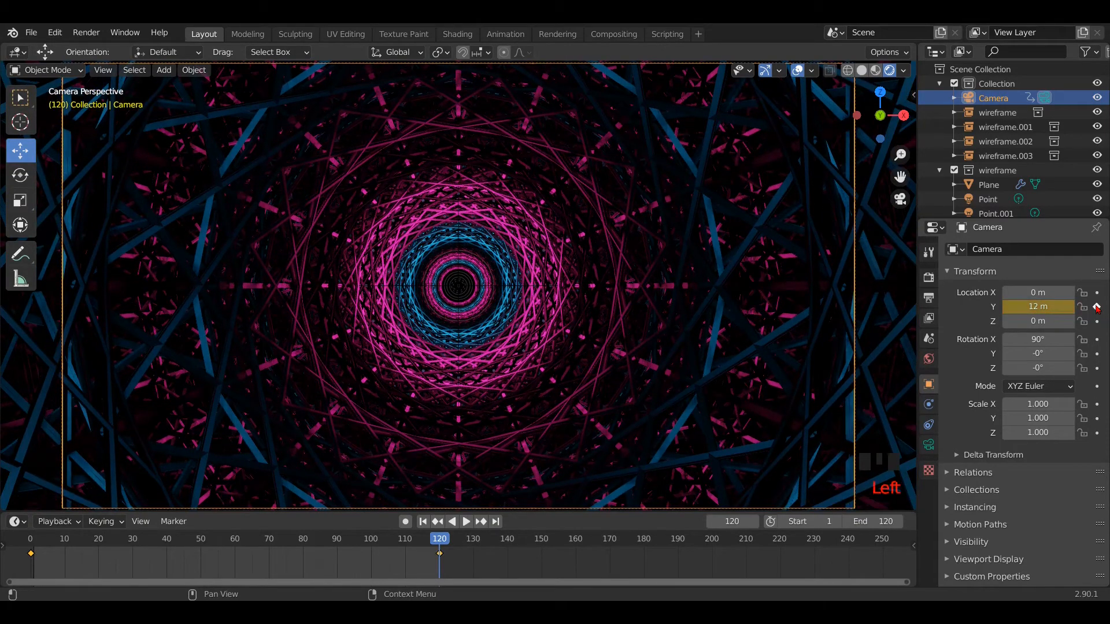
Play the camera animation from the first frame to check it, stop it and return to frame 1.
{"action": "left_click", "coordinate": [423, 521]}
{"action": "left_click", "coordinate": [466, 521]}
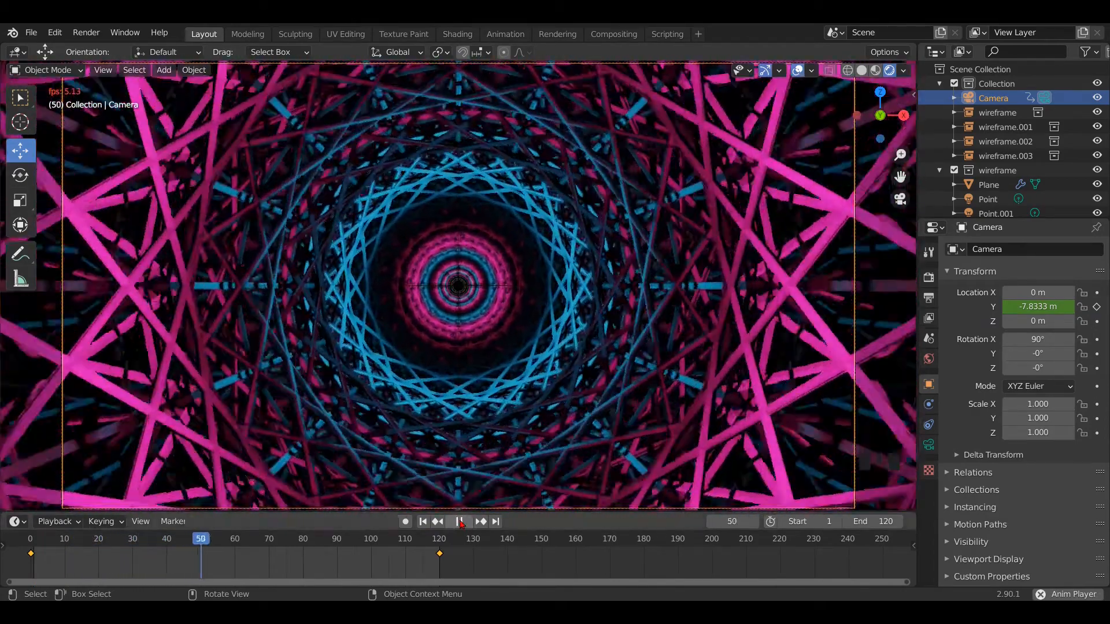
{"action": "left_click", "coordinate": [458, 522]}
{"action": "left_click", "coordinate": [423, 521]}
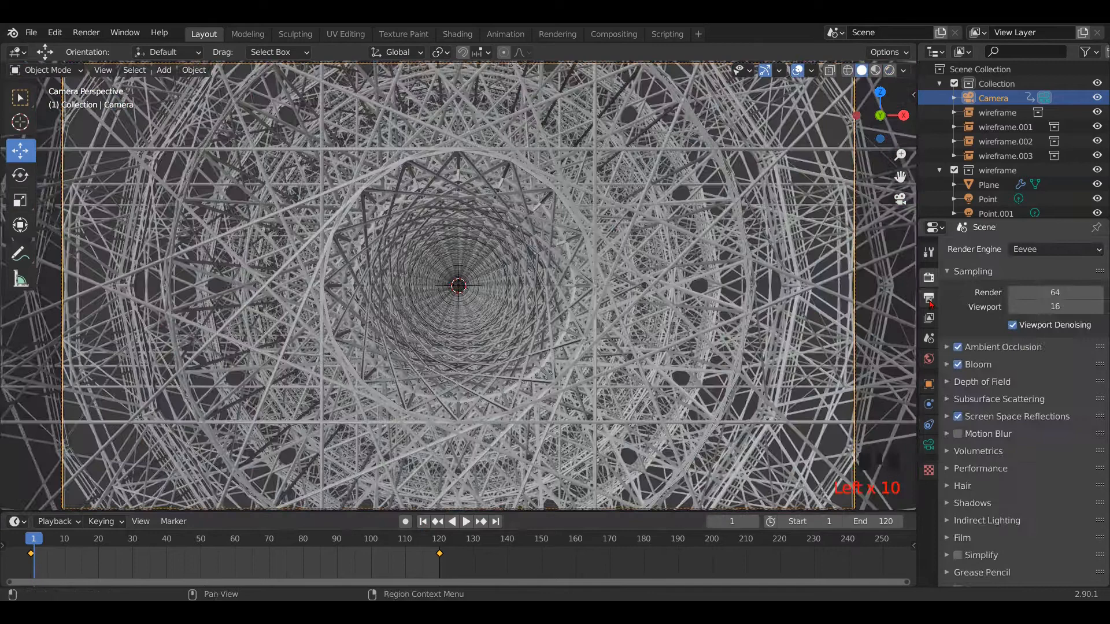
Set the render output path to a file named "Cylender wire loop Youtube" on the Desktop.
{"action": "left_click", "coordinate": [928, 298]}
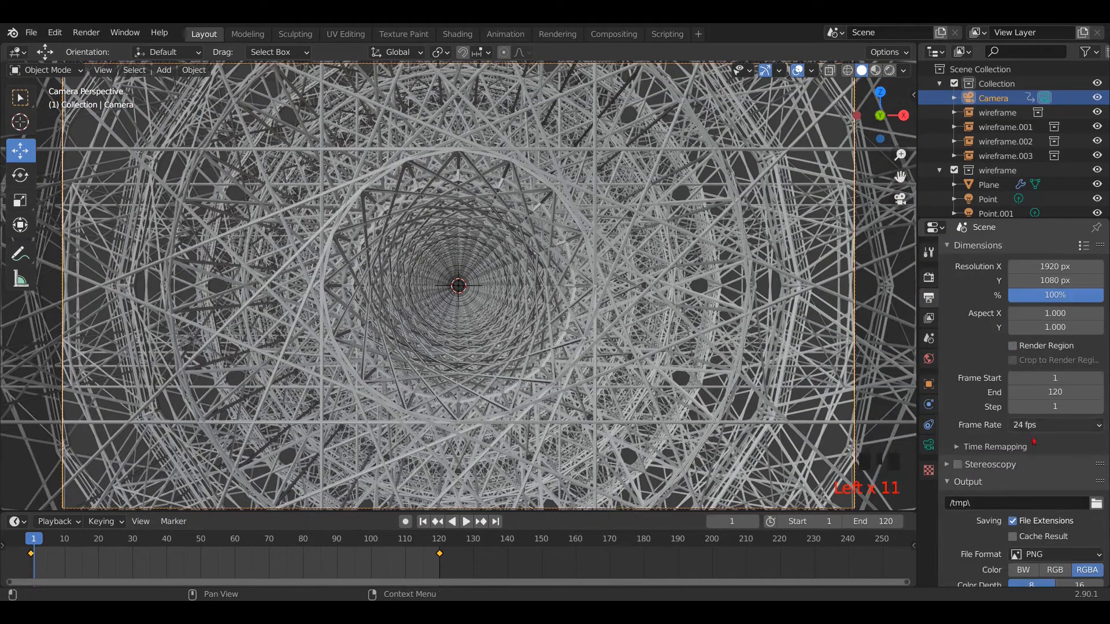
{"action": "left_click", "coordinate": [1096, 503]}
{"action": "left_click", "coordinate": [257, 426]}
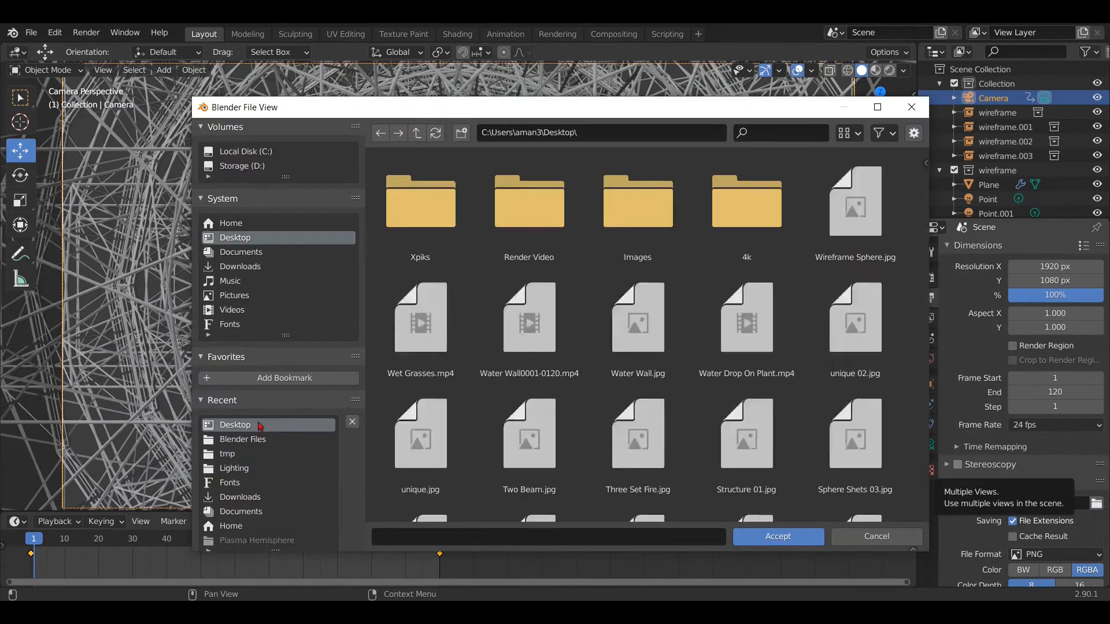
{"action": "left_click", "coordinate": [442, 530]}
{"action": "type", "text": "Cylender wire loop Youtube"}
{"action": "key", "text": "Return"}
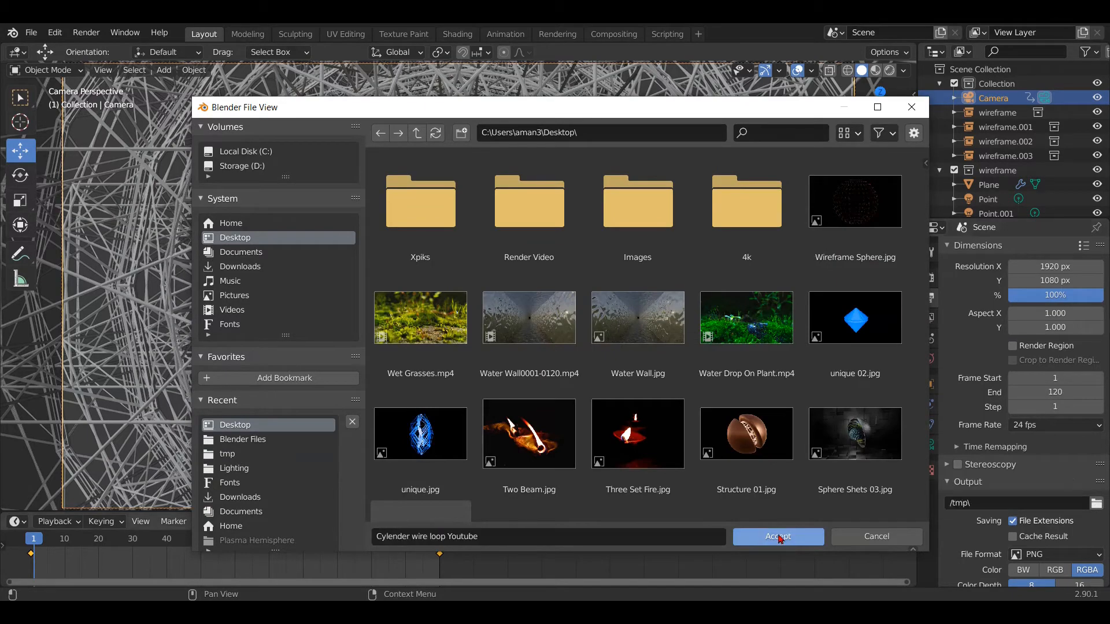
{"action": "left_click", "coordinate": [778, 537]}
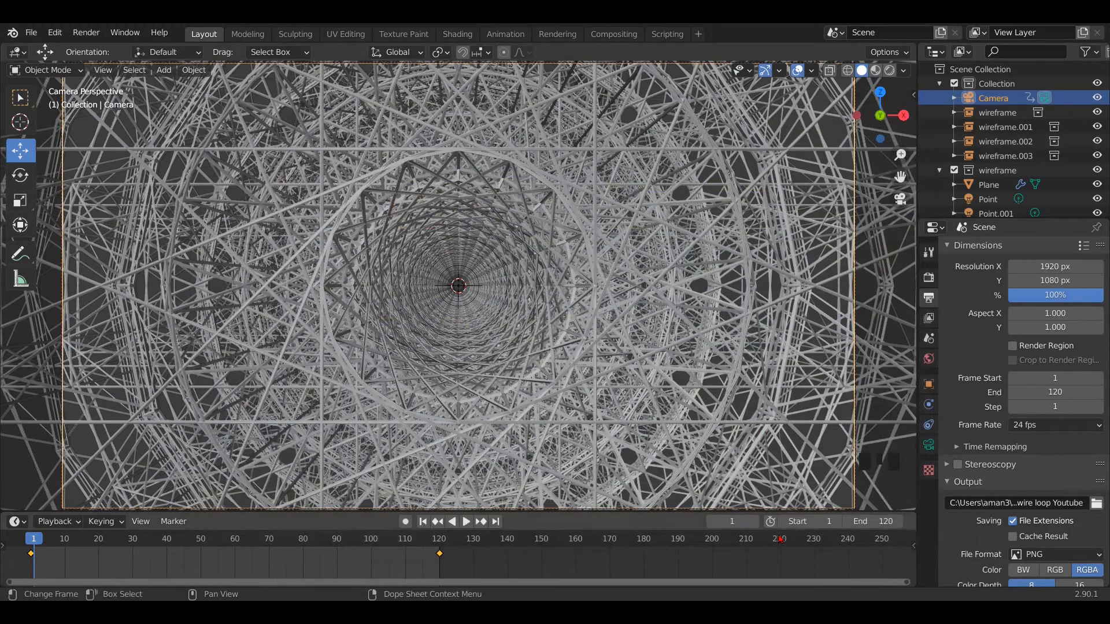
Set the output file format to FFmpeg video with MPEG-4 as the encoding container.
{"action": "scroll", "coordinate": [1073, 484], "scroll_direction": "down", "scroll_amount": 6}
{"action": "left_click", "coordinate": [1079, 460]}
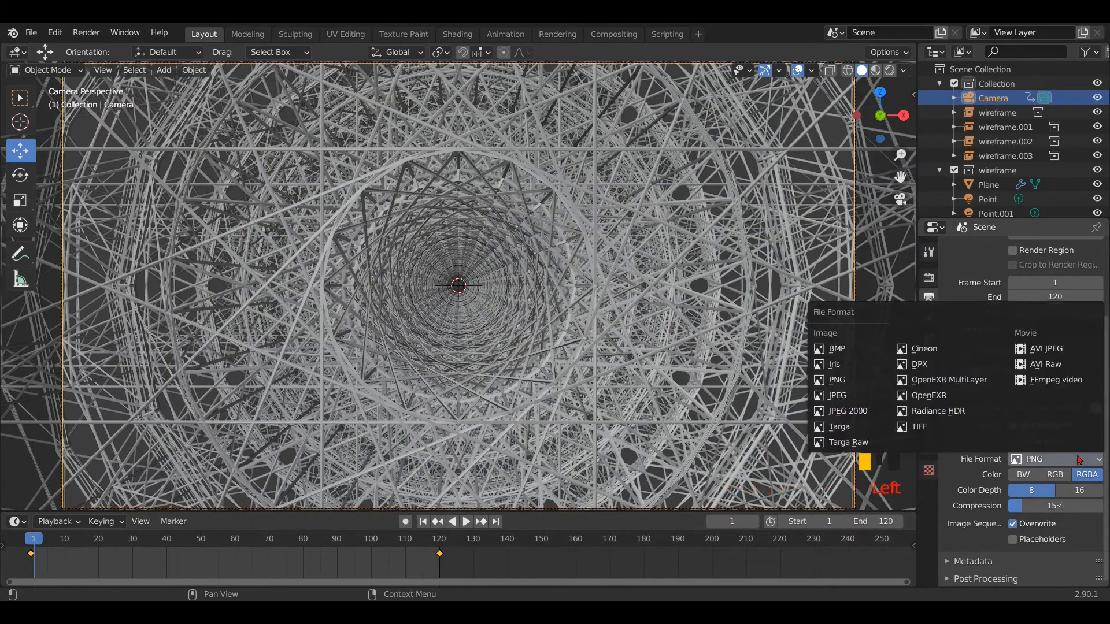
{"action": "left_click", "coordinate": [1058, 380]}
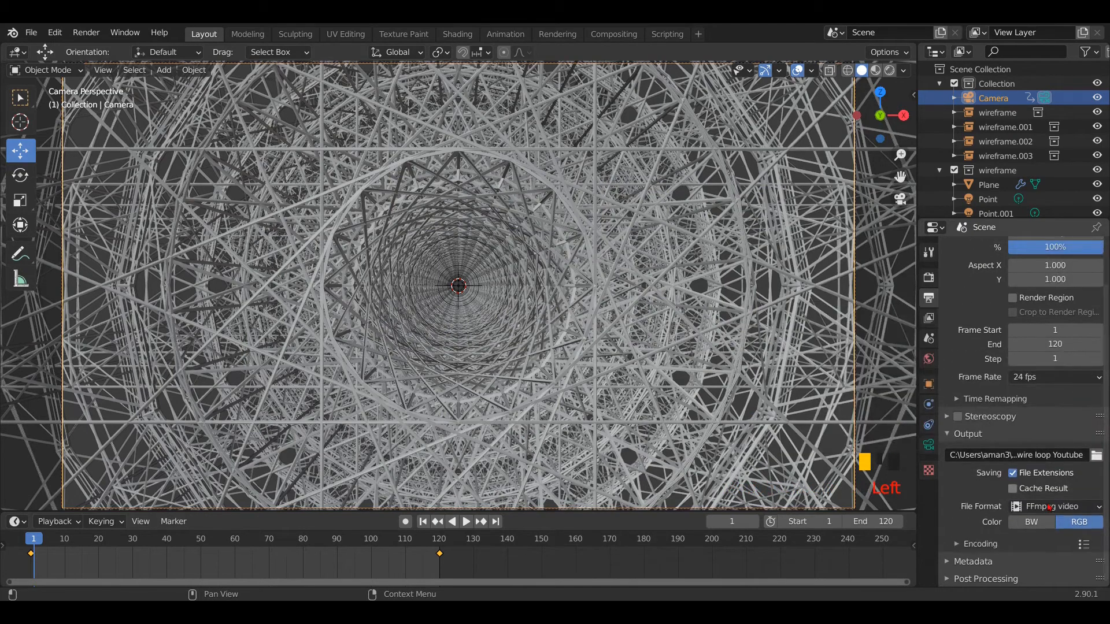
{"action": "left_click", "coordinate": [968, 546]}
{"action": "scroll", "coordinate": [1012, 488], "scroll_direction": "down", "scroll_amount": 4}
{"action": "left_click", "coordinate": [1069, 404]}
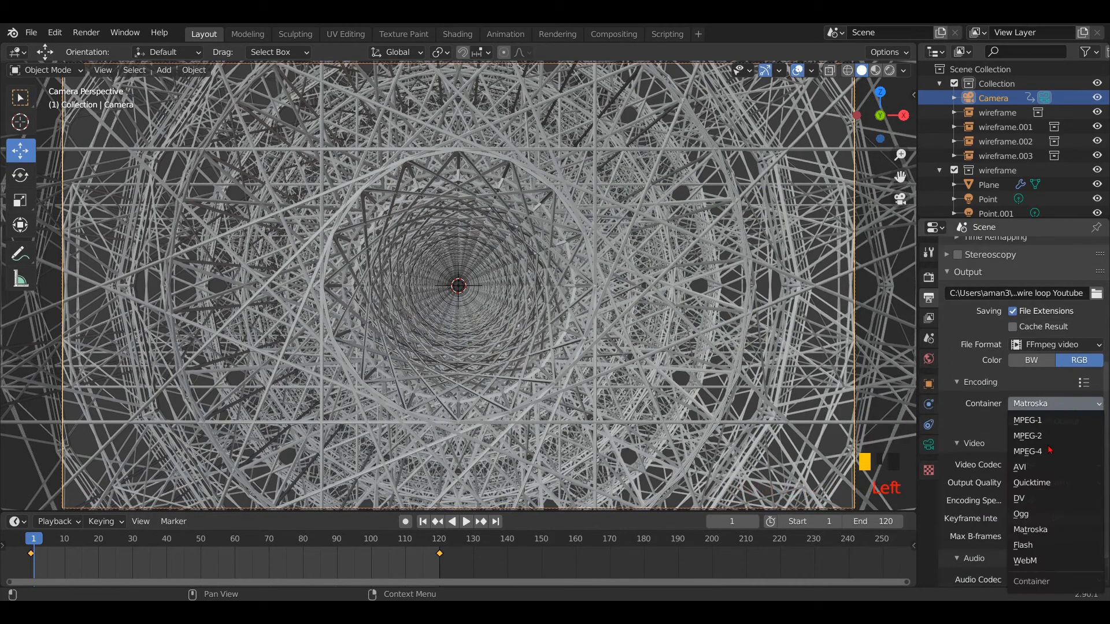
{"action": "left_click", "coordinate": [1054, 452]}
Set the video's output quality to High quality and render the animation.
{"action": "scroll", "coordinate": [1053, 469], "scroll_direction": "down", "scroll_amount": 2}
{"action": "left_click", "coordinate": [1054, 441]}
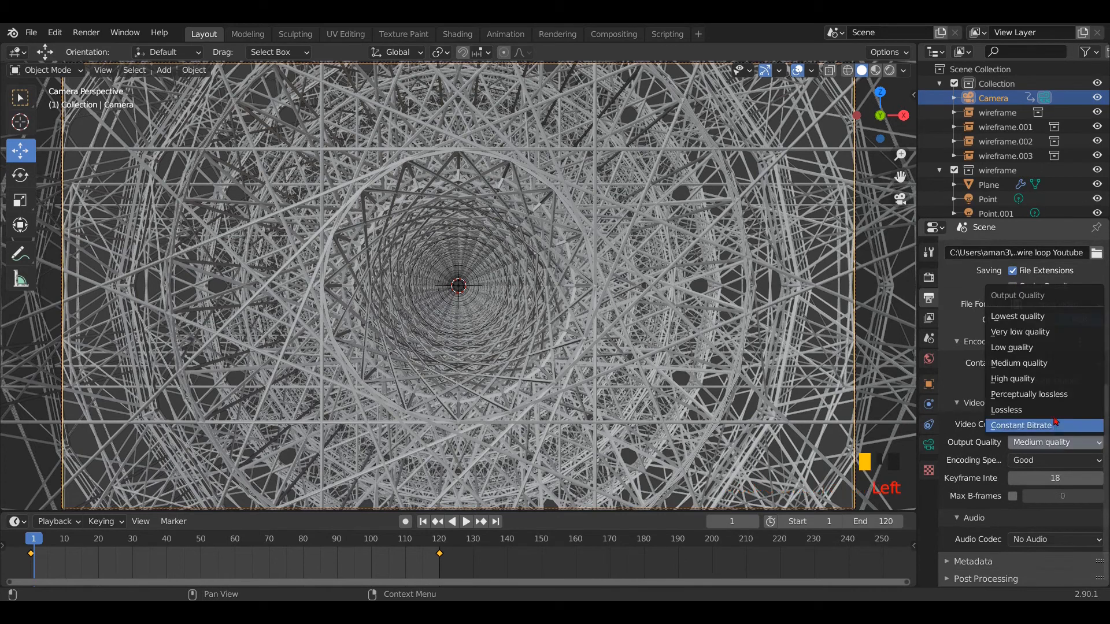
{"action": "left_click", "coordinate": [1048, 381]}
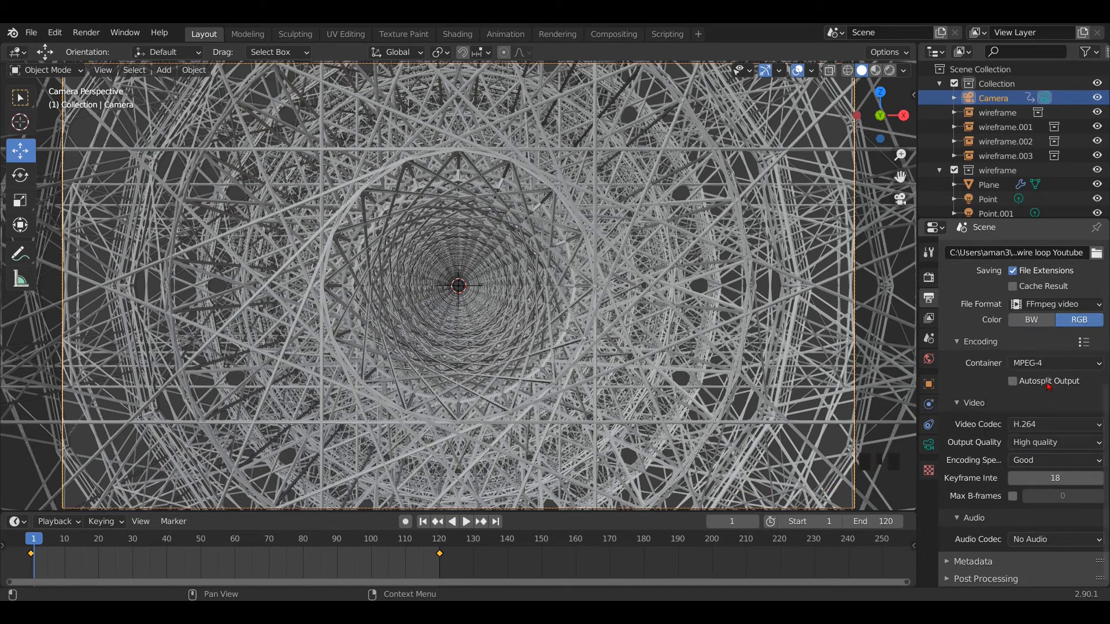
{"action": "left_click", "coordinate": [96, 33]}
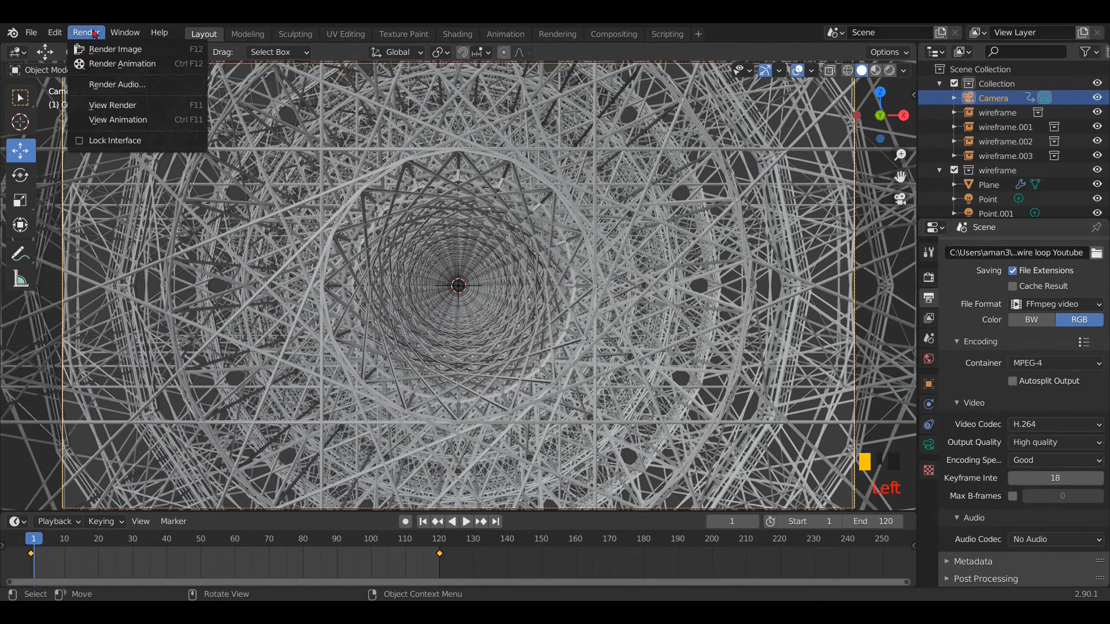
{"action": "left_click", "coordinate": [118, 64]}
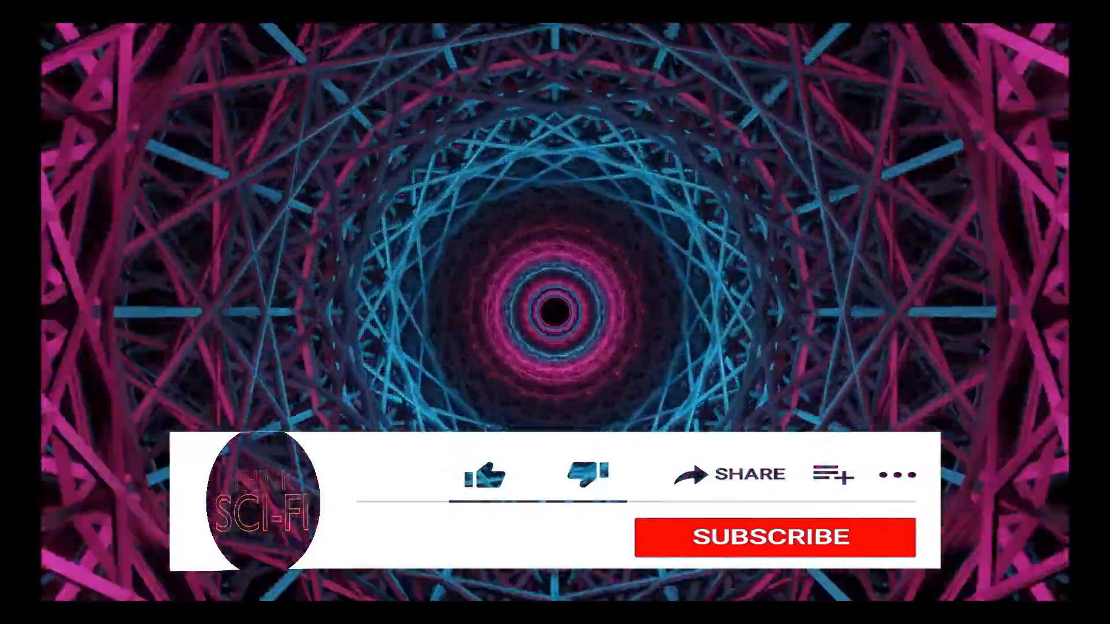